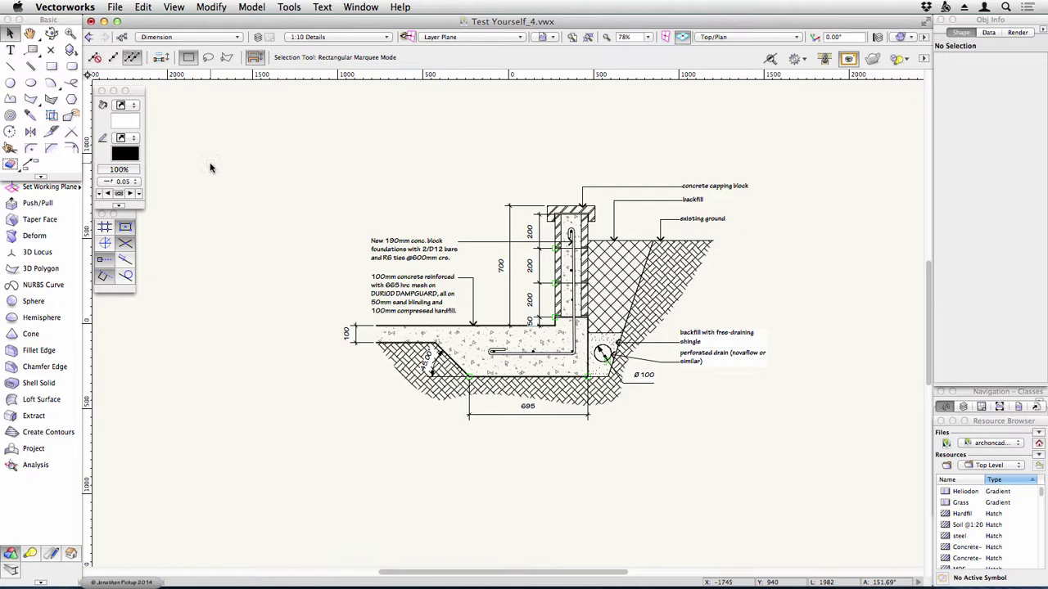
- Close the reference drawing and draw a slab rectangle about 1105 mm wide and 100 mm high, with a 695 × 150 mm rectangle beneath its right end
{"action": "key", "text": "super+w"}
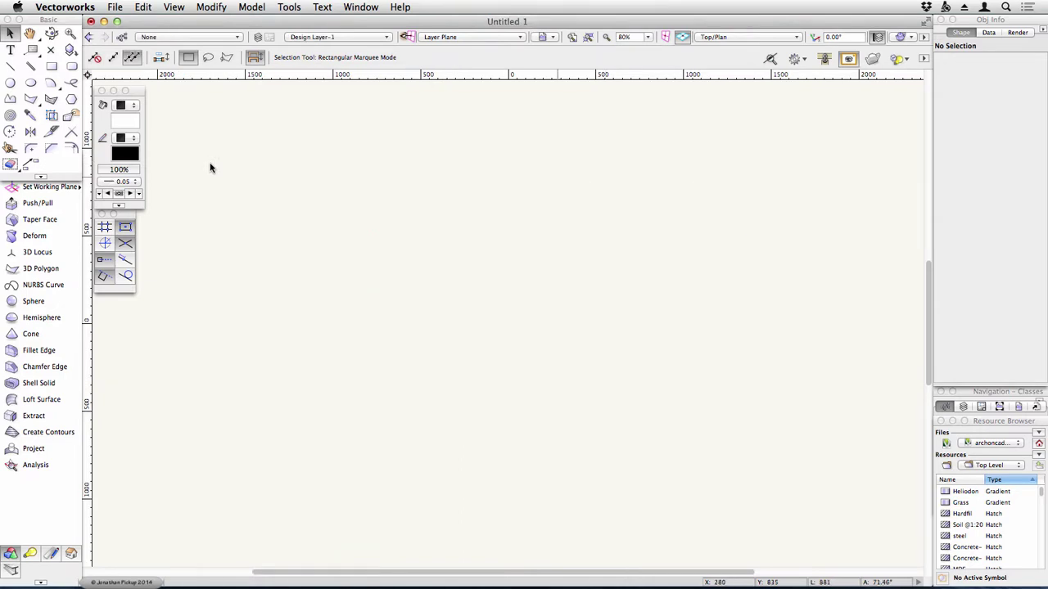
{"action": "left_click", "coordinate": [52, 66]}
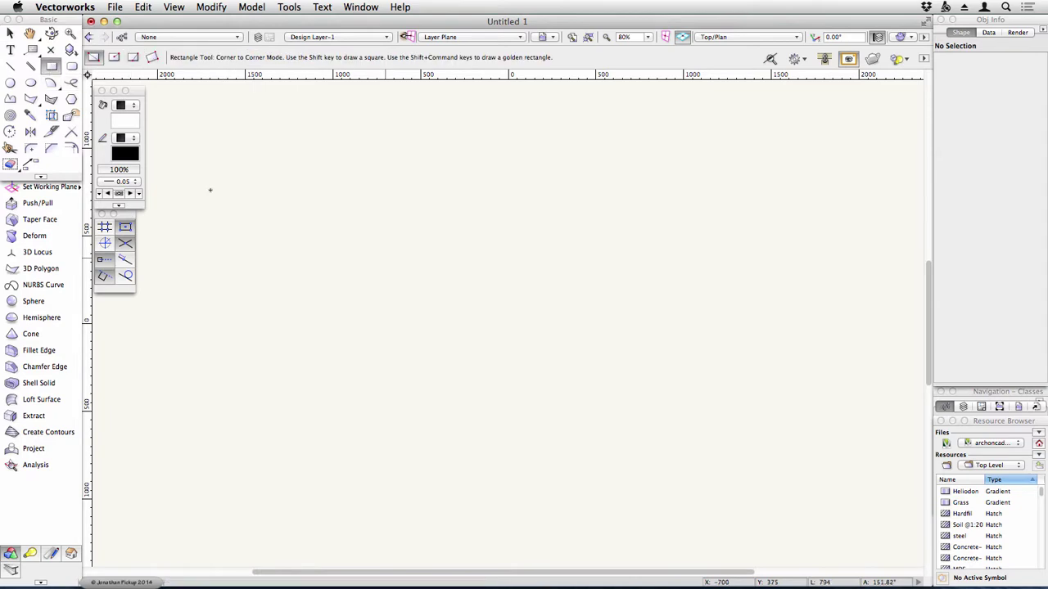
{"action": "left_click_drag", "start_coordinate": [404, 295], "coordinate": [600, 311]}
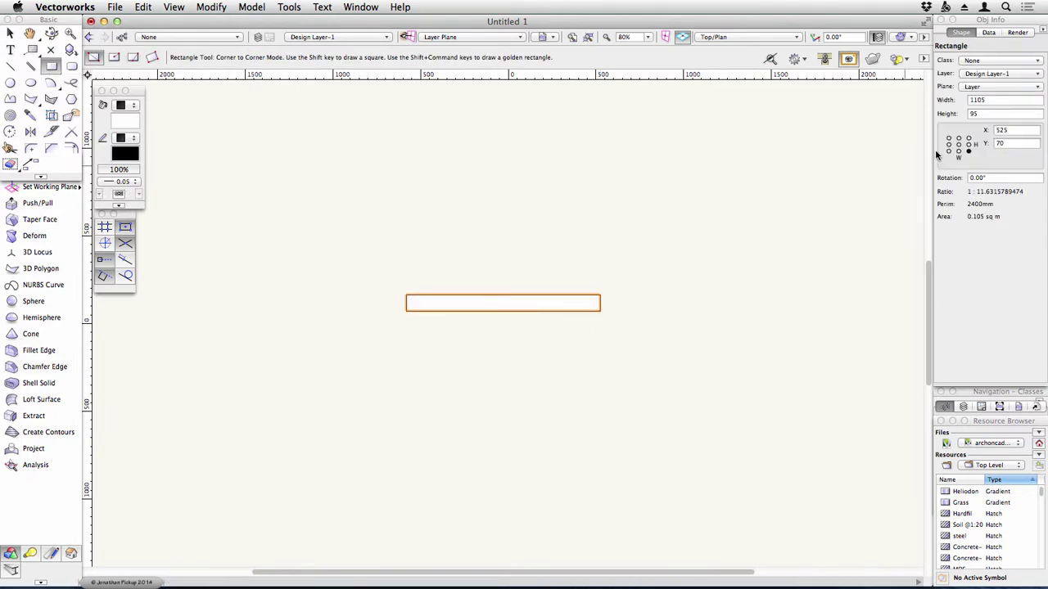
{"action": "left_click", "coordinate": [990, 113]}
{"action": "type", "text": "100"}
{"action": "key", "text": "Return"}
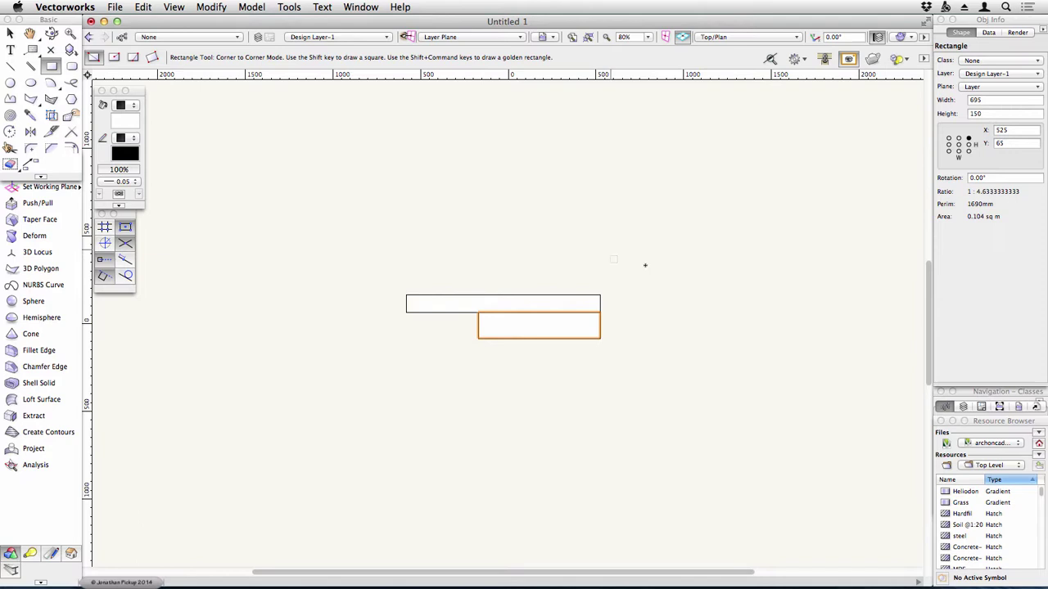
- Draw a 200 × 50 mm rectangle on the slab's upper right corner and combine all three rectangles into one polygon with Add Surface
{"action": "left_click", "coordinate": [600, 293]}
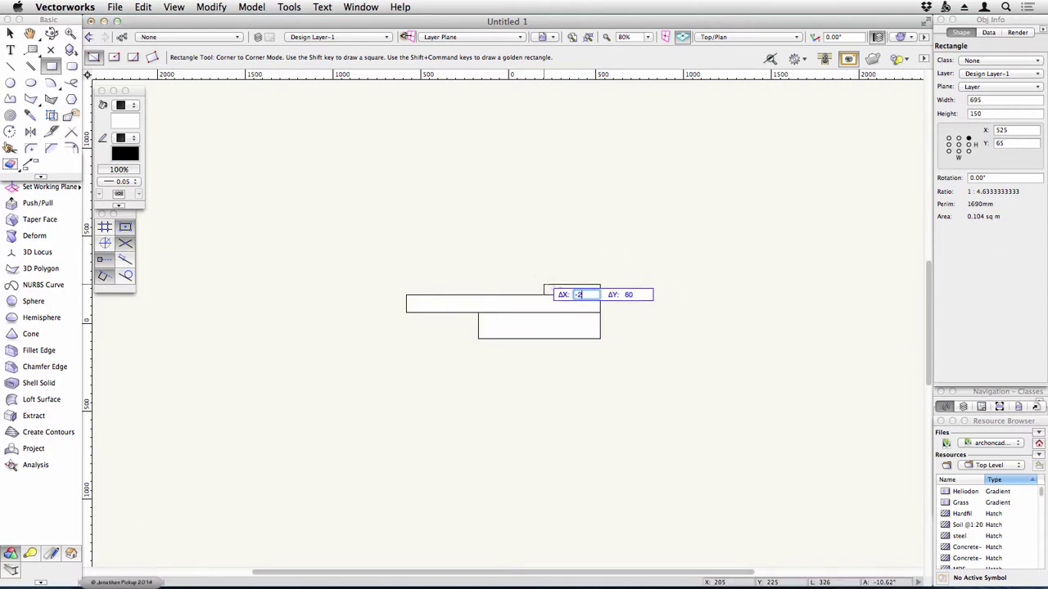
{"action": "key", "text": "Tab"}
{"action": "key", "text": "Return"}
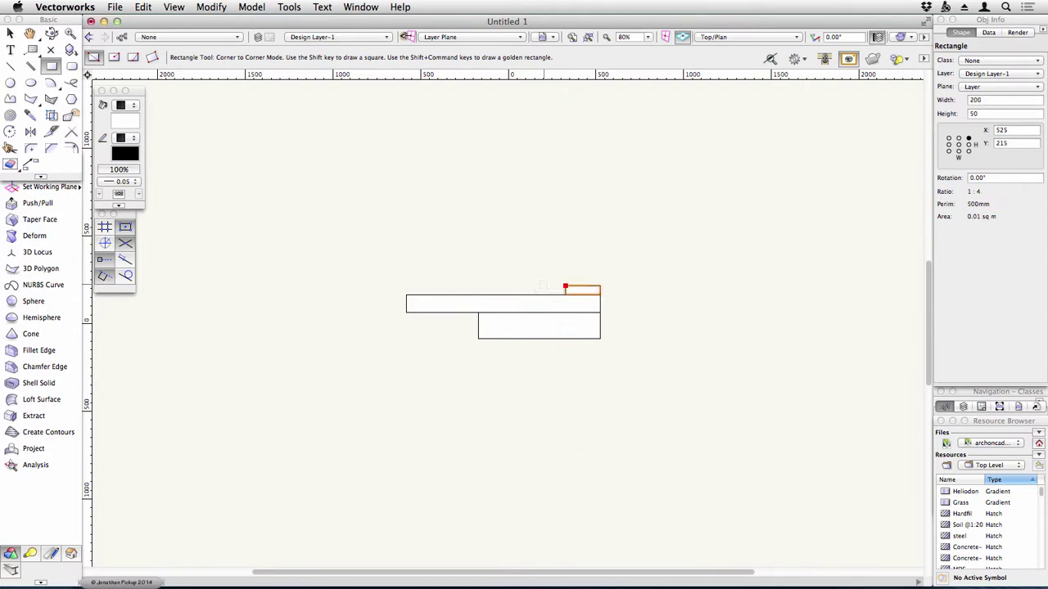
{"action": "key", "text": "x"}
{"action": "right_click", "coordinate": [494, 331]}
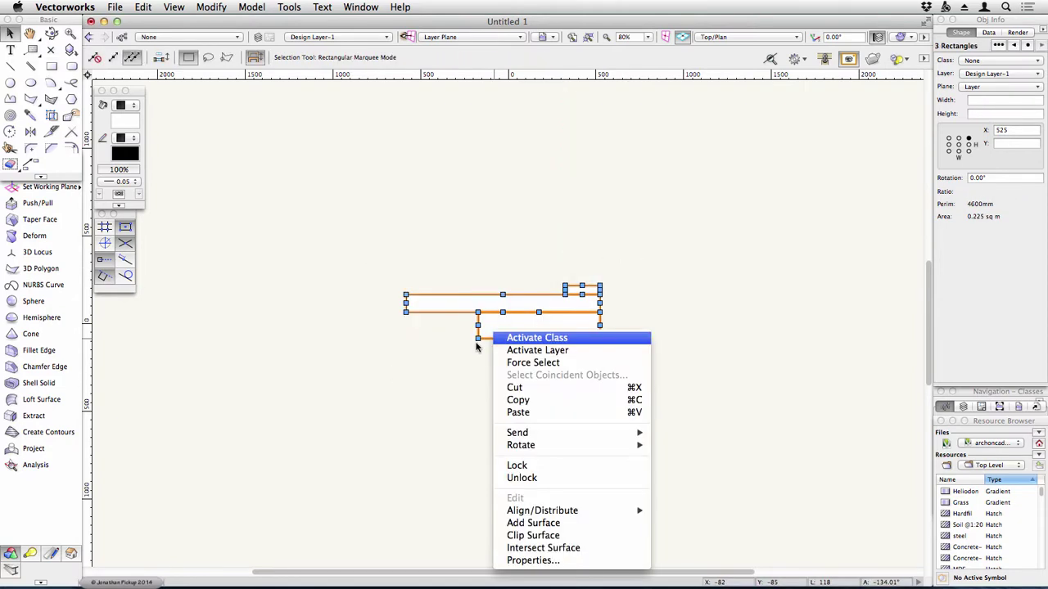
{"action": "left_click", "coordinate": [532, 523]}
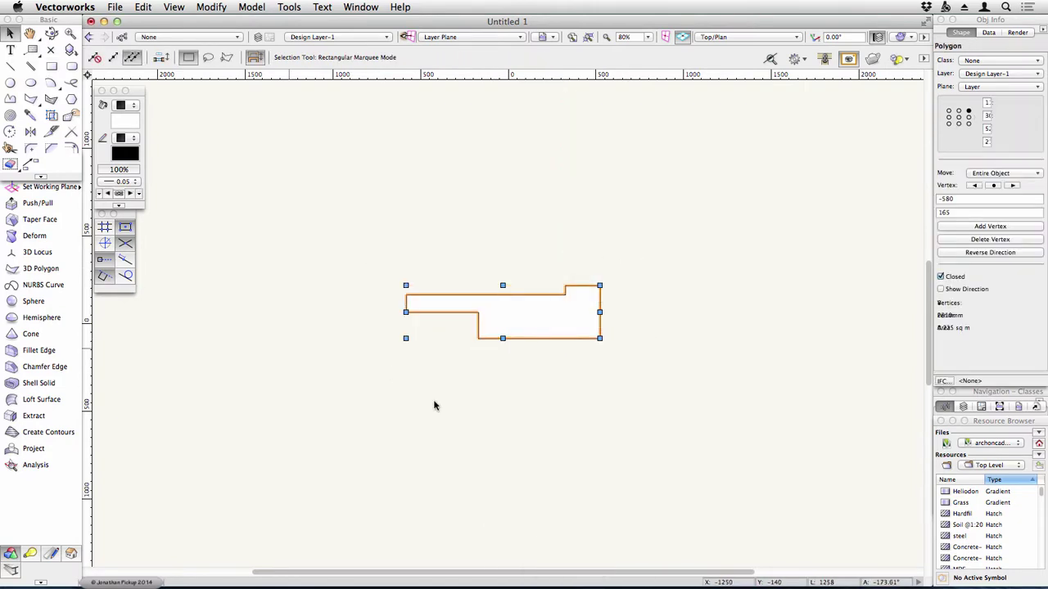
- Draw a 135° guide line from the footing's lower left corner and reshape the polygon's inner corner onto it to form a sloped underside
{"action": "key", "text": "2"}
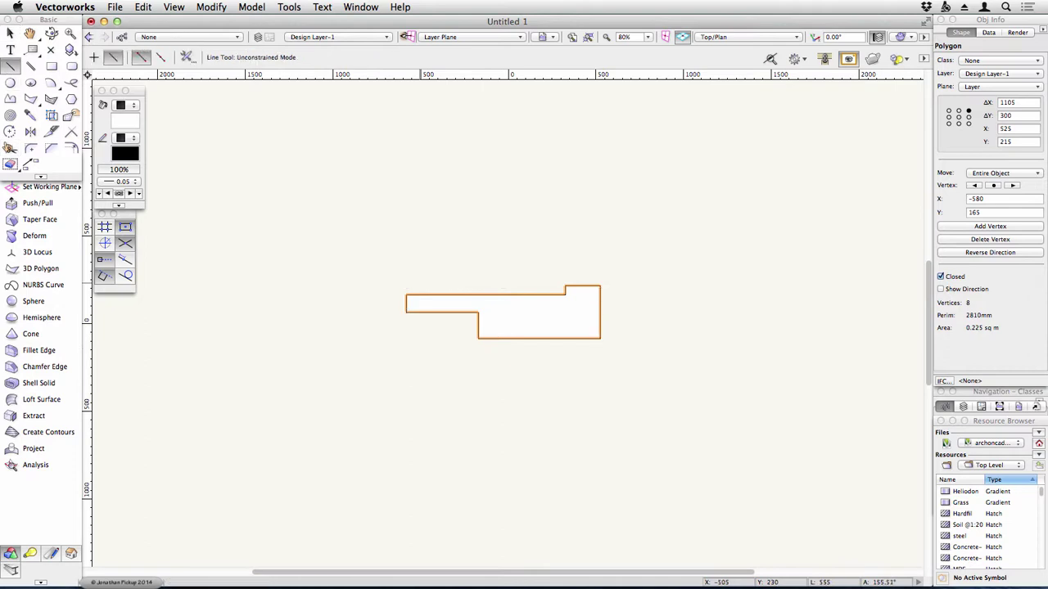
{"action": "left_click", "coordinate": [478, 338]}
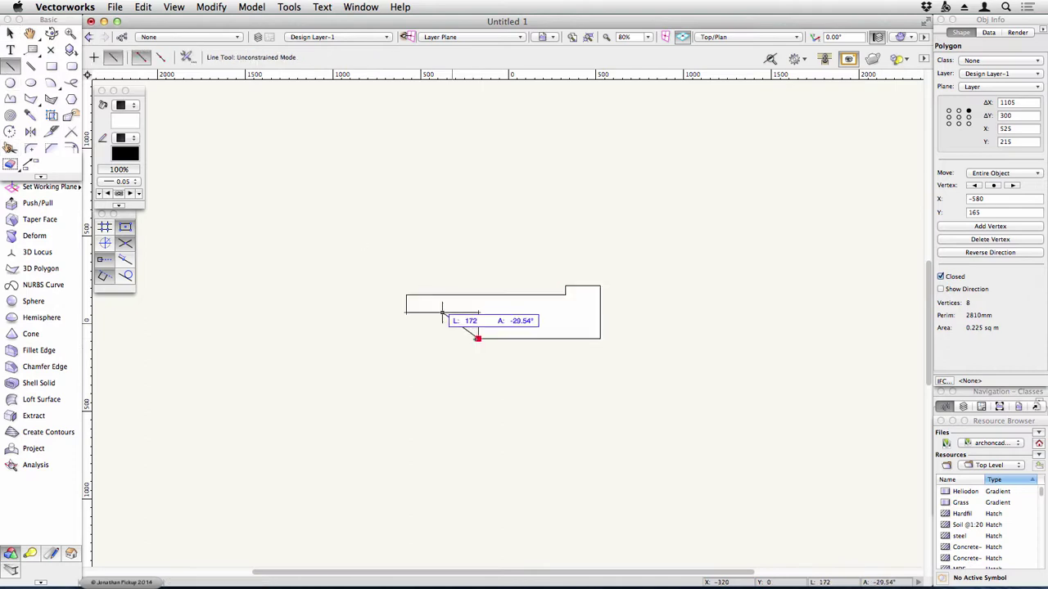
{"action": "left_click", "coordinate": [410, 271]}
{"action": "key", "text": "x"}
{"action": "left_click", "coordinate": [483, 309]}
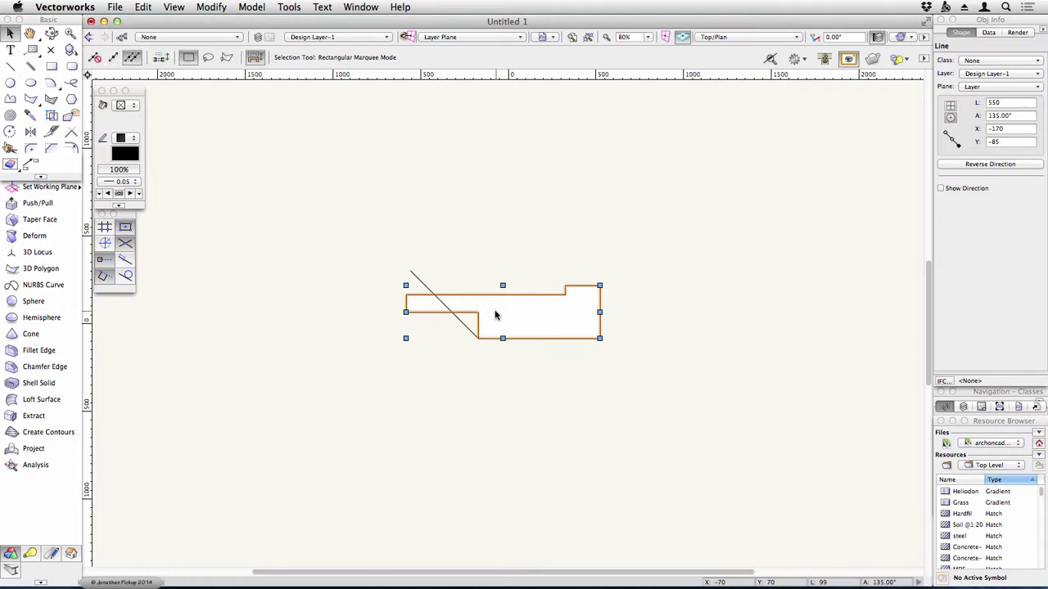
{"action": "key", "text": "shift+r"}
{"action": "key", "text": "u"}
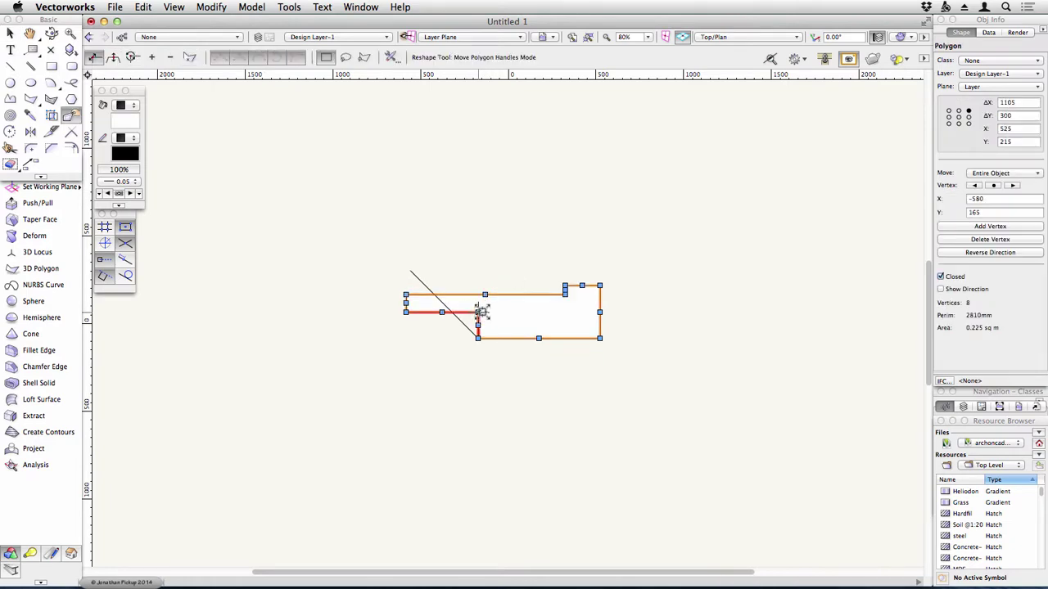
{"action": "left_click_drag", "start_coordinate": [478, 314], "coordinate": [451, 312]}
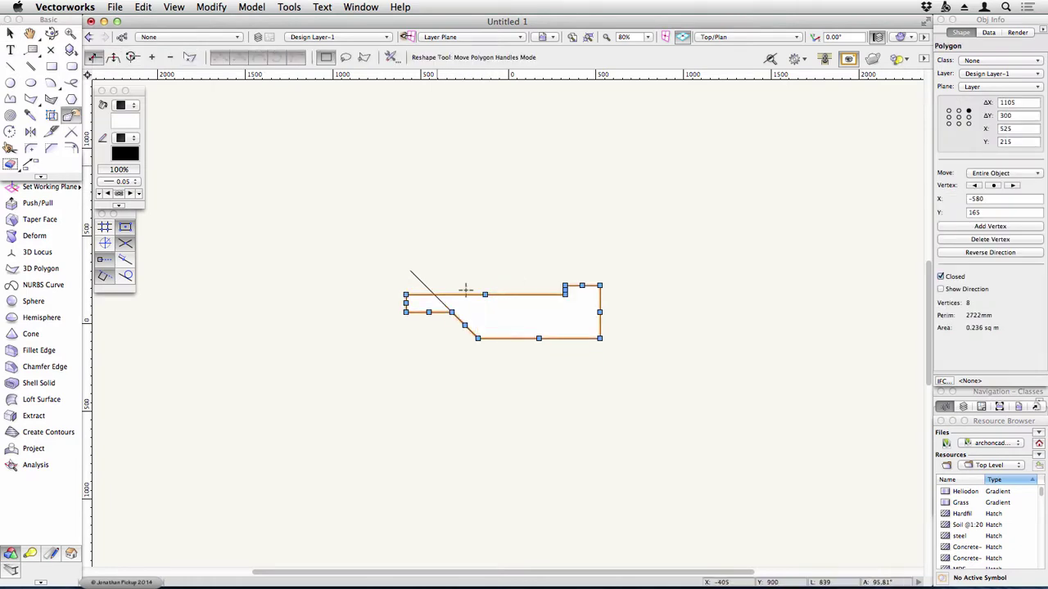
- Hide the short left end edge of the slab polygon and delete the diagonal guide line
{"action": "key", "text": "shift+u"}
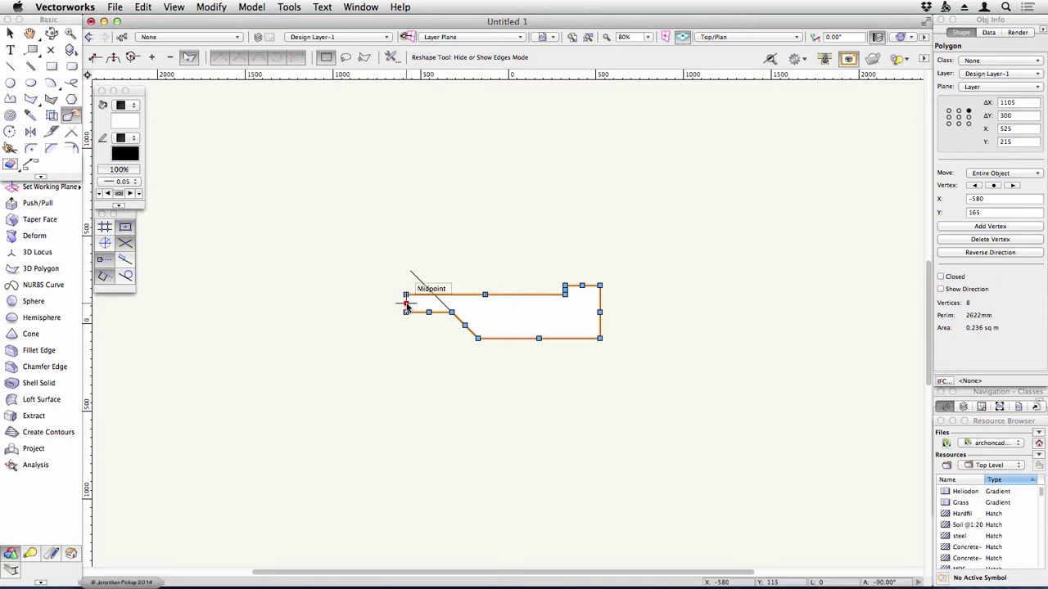
{"action": "key", "text": "x"}
{"action": "left_click", "coordinate": [421, 282]}
{"action": "key", "text": "Delete"}
- Fill the slab and footing polygon with the Concrete-1 hatch
{"action": "left_click", "coordinate": [438, 295]}
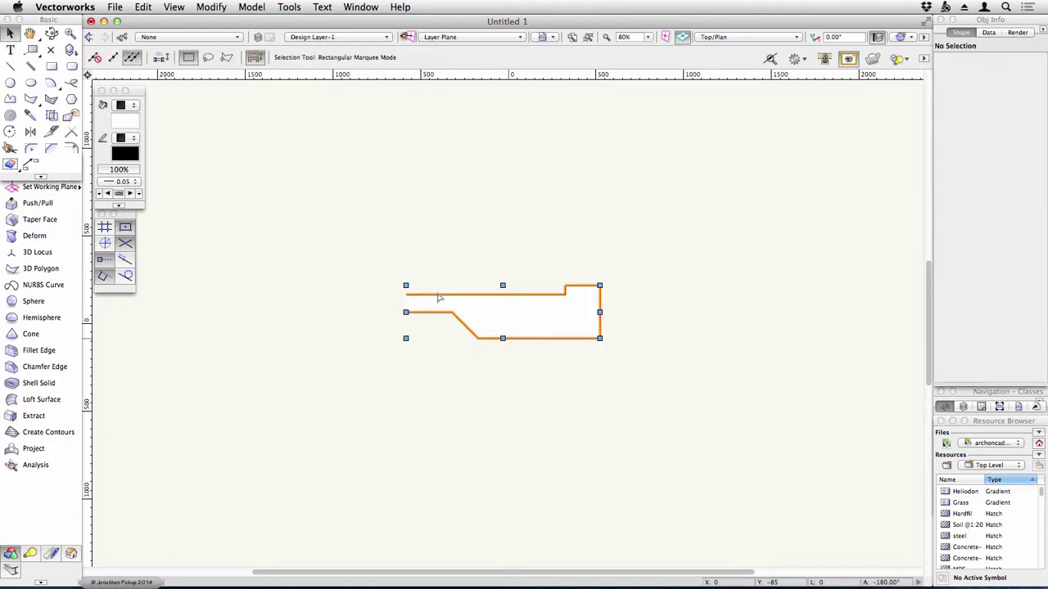
{"action": "left_click", "coordinate": [130, 107]}
{"action": "left_click", "coordinate": [137, 128]}
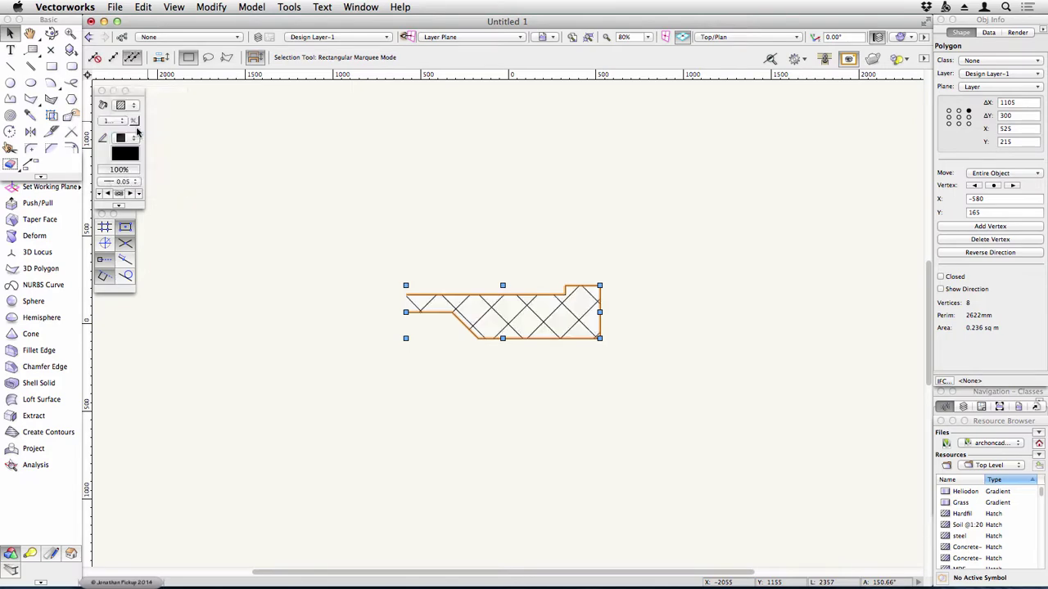
{"action": "left_click", "coordinate": [128, 128]}
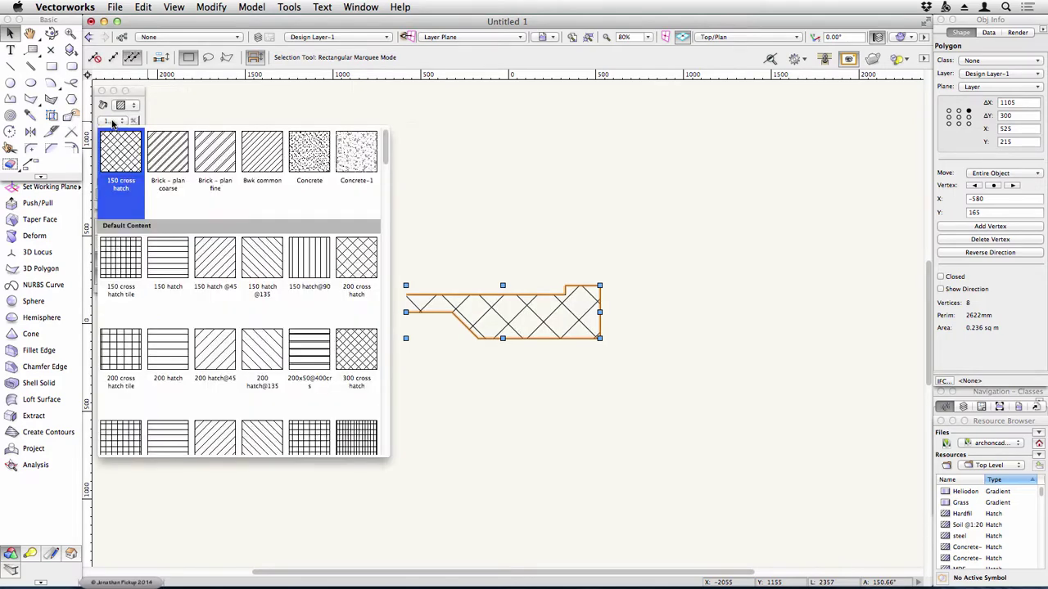
{"action": "left_click", "coordinate": [369, 160]}
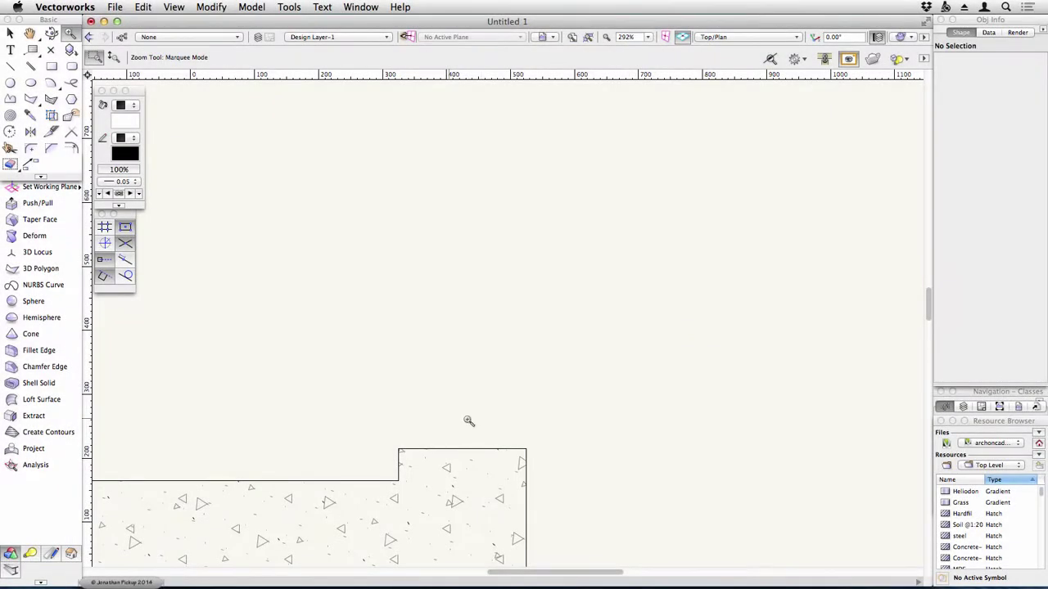
- Draw a 35 × 10 mm mortar rectangle on the upstand's upper left corner and fill it with solid grey
{"action": "left_click_drag", "start_coordinate": [467, 421], "coordinate": [421, 368]}
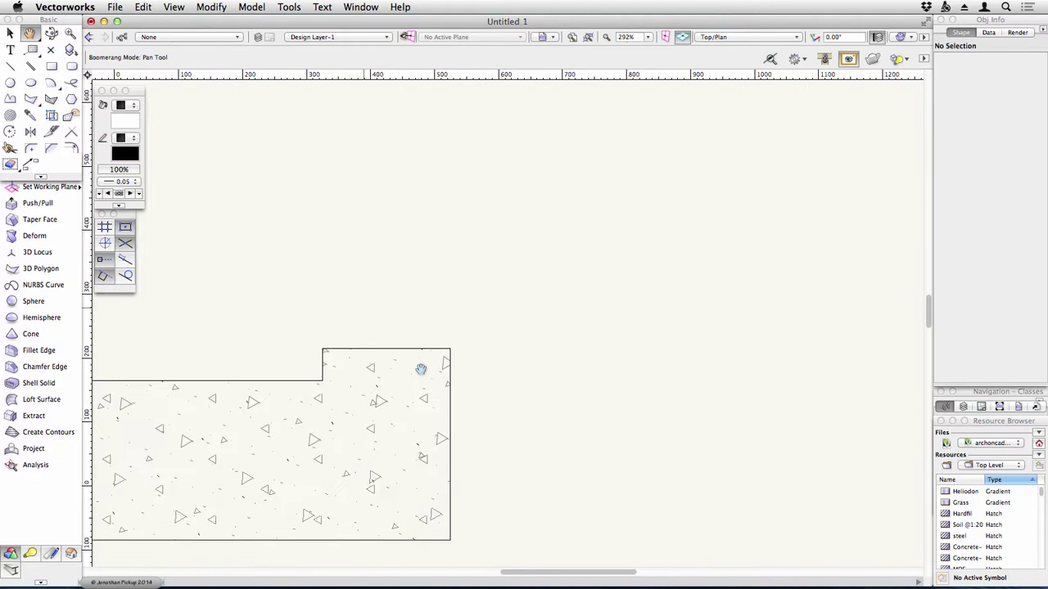
{"action": "left_click", "coordinate": [52, 66]}
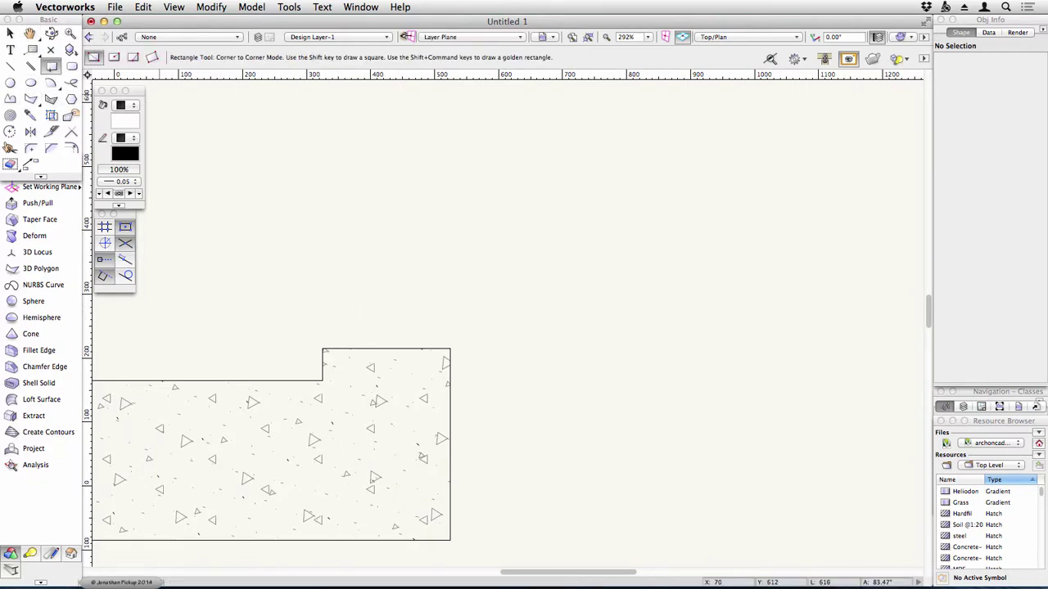
{"action": "left_click", "coordinate": [323, 349]}
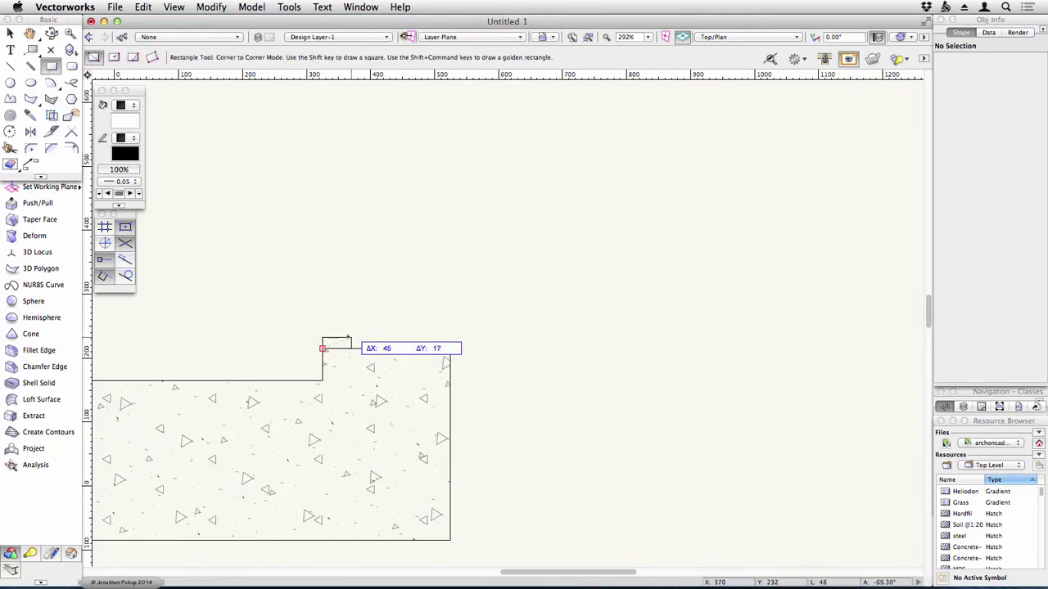
{"action": "key", "text": "Tab"}
{"action": "type", "text": "35"}
{"action": "key", "text": "Tab"}
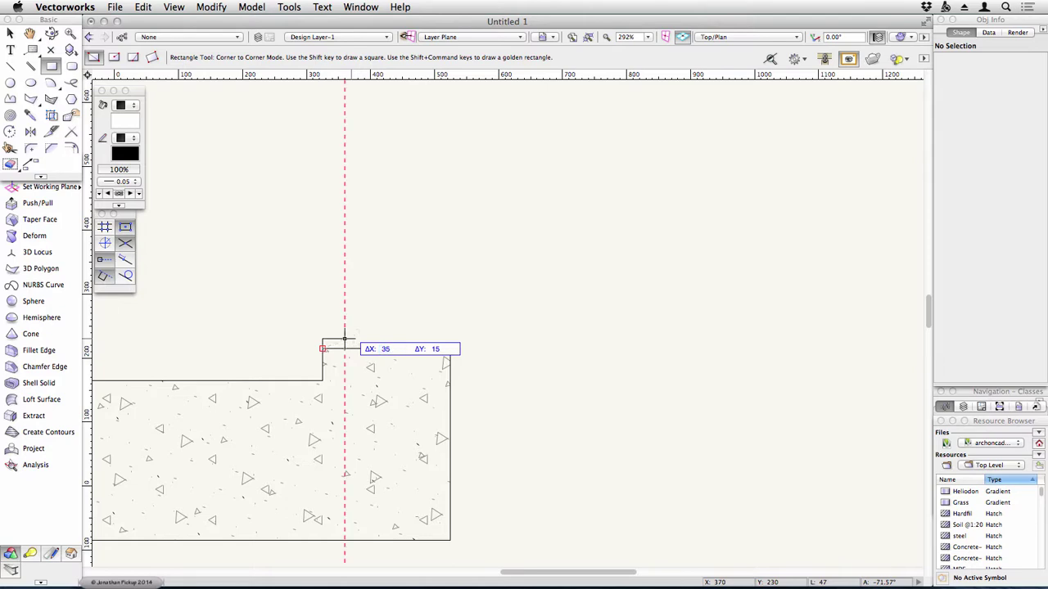
{"action": "key", "text": "Tab"}
{"action": "key", "text": "Tab"}
{"action": "type", "text": "10"}
{"action": "key", "text": "Return"}
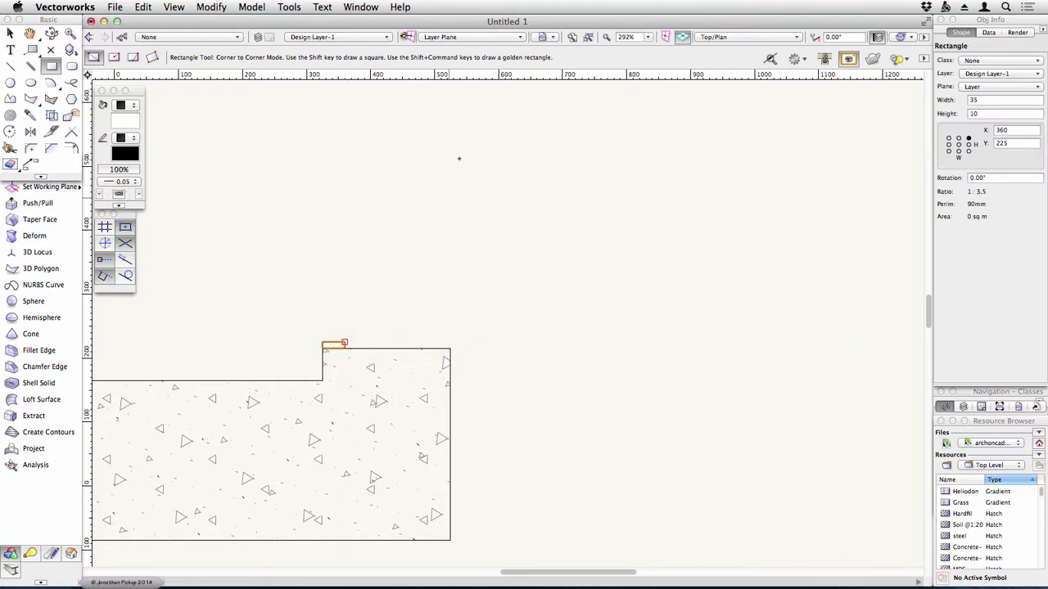
{"action": "left_click", "coordinate": [136, 129]}
{"action": "left_click", "coordinate": [143, 234]}
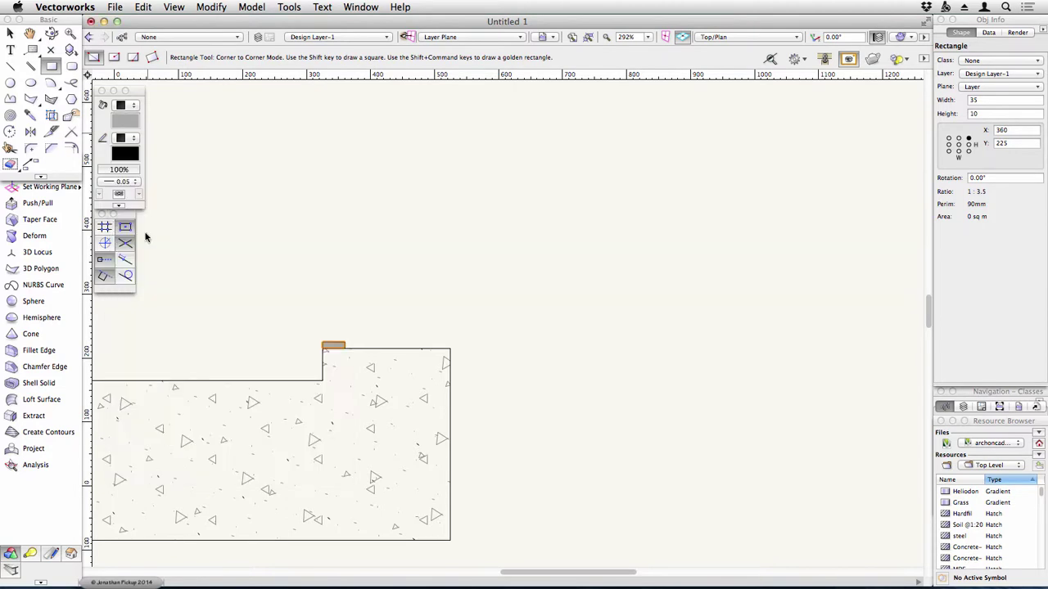
- Draw a 35 × 190 mm block-face rectangle directly above the mortar rectangle and give it a hatch fill
{"action": "left_click", "coordinate": [323, 342]}
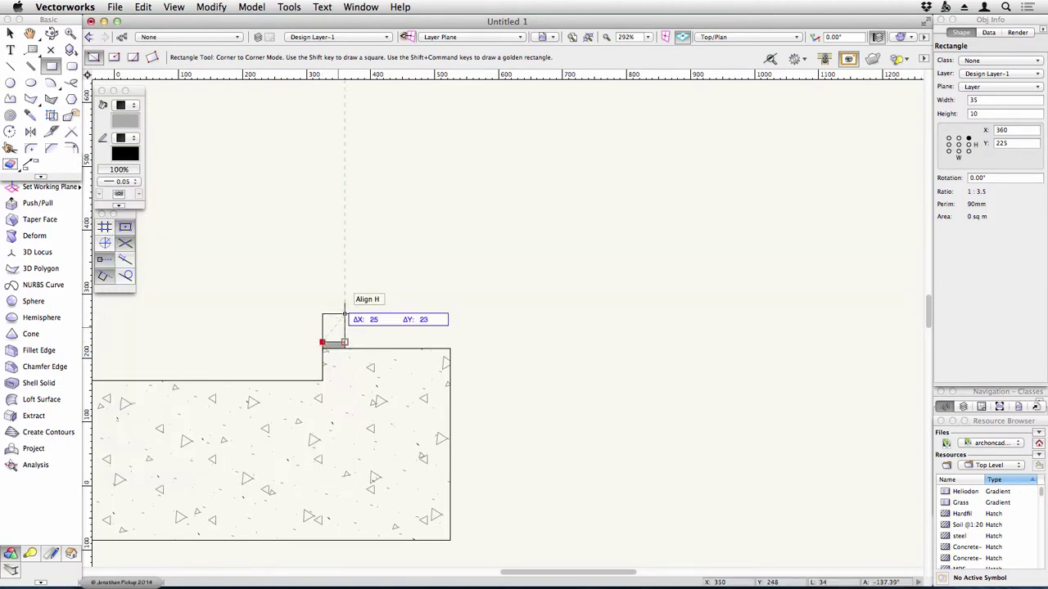
{"action": "left_click", "coordinate": [345, 221]}
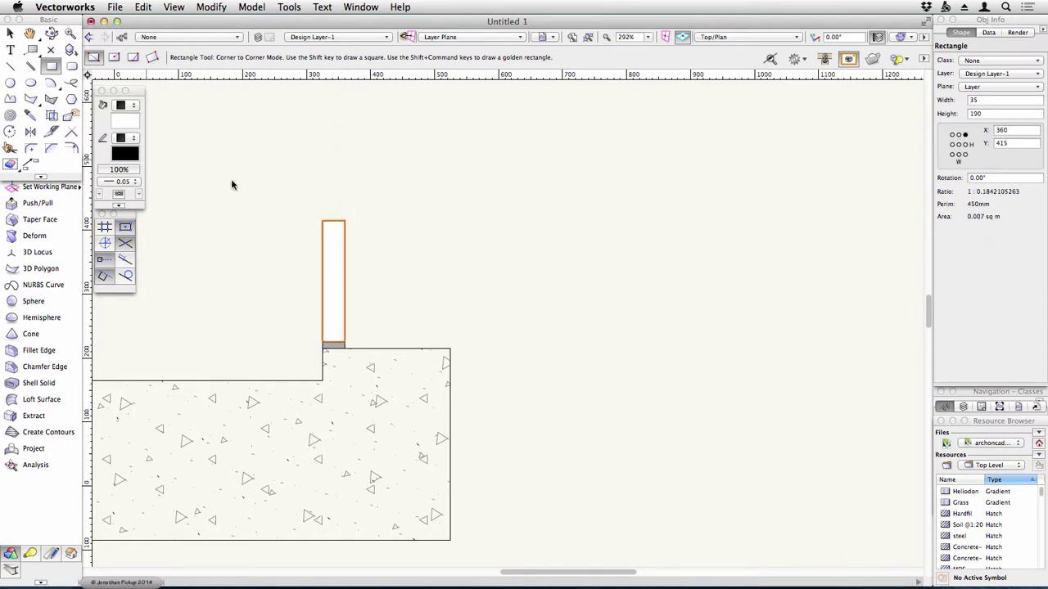
{"action": "left_click", "coordinate": [128, 105]}
{"action": "left_click", "coordinate": [156, 129]}
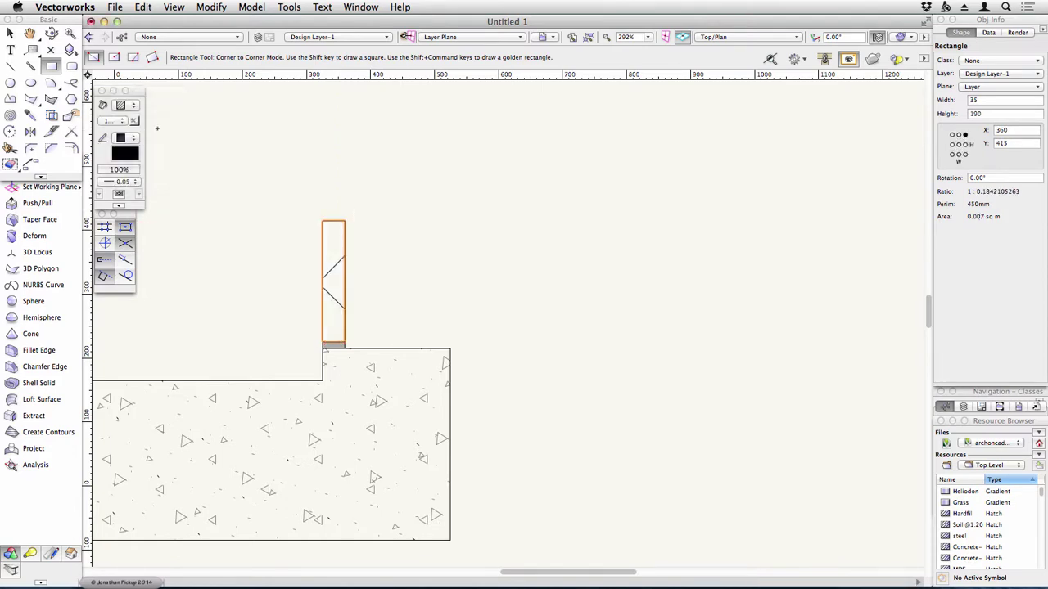
- Mirror a duplicate of the block face and its mortar rectangle about a vertical axis through the midpoint of the upstand's top edge
{"action": "key", "text": "x"}
{"action": "left_click_drag", "start_coordinate": [293, 191], "coordinate": [365, 369]}
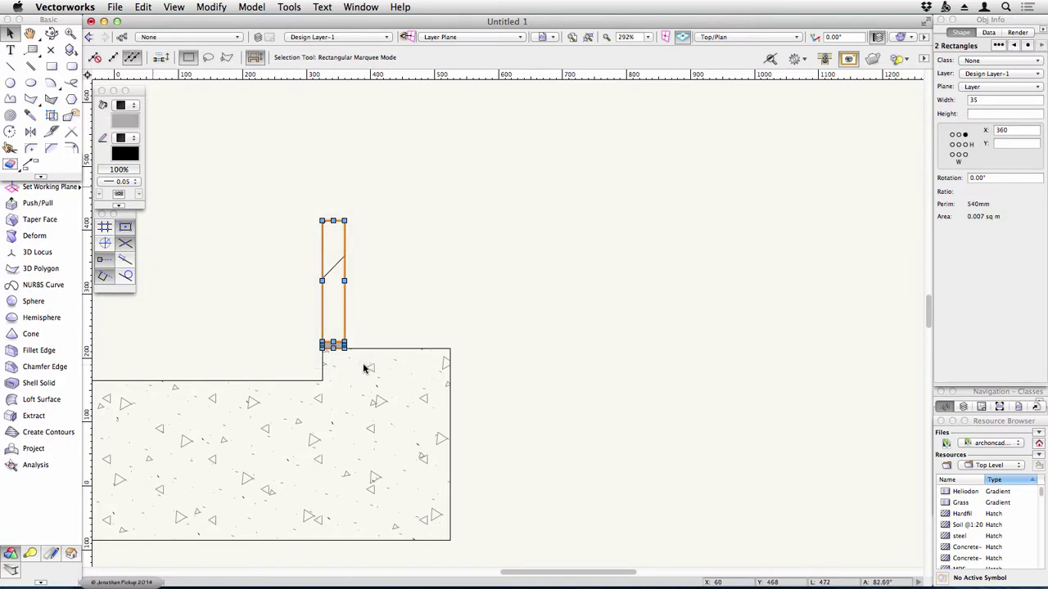
{"action": "left_click", "coordinate": [30, 131]}
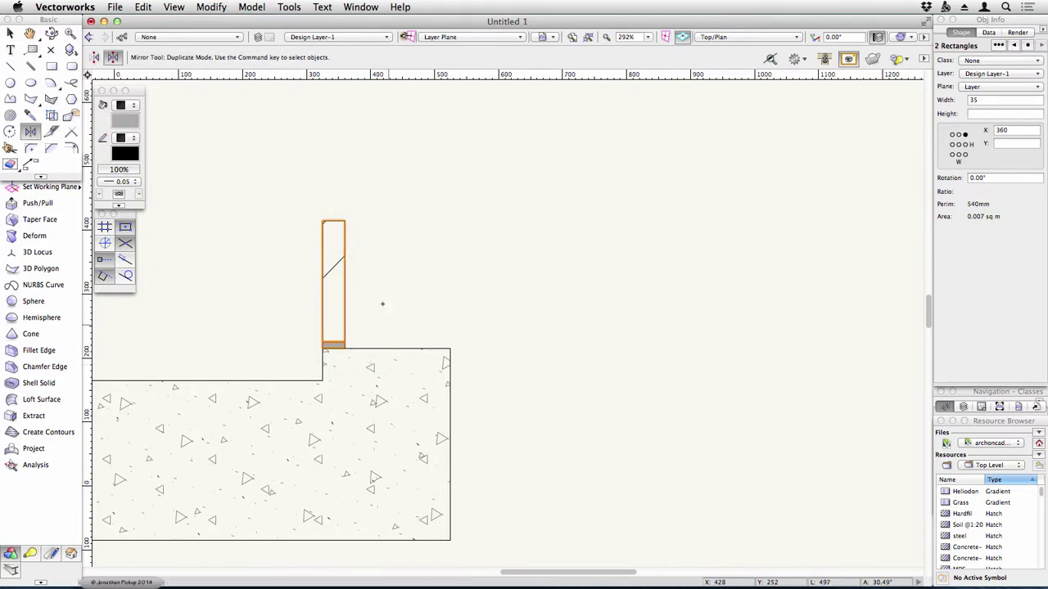
{"action": "left_click", "coordinate": [386, 348]}
{"action": "left_click", "coordinate": [388, 243]}
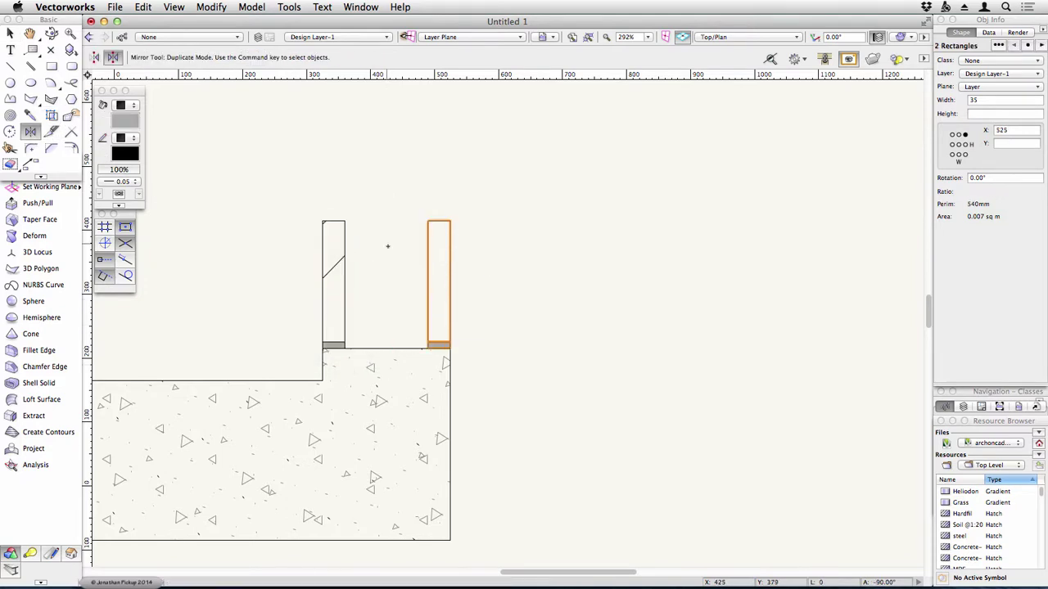
{"action": "key", "text": "x"}
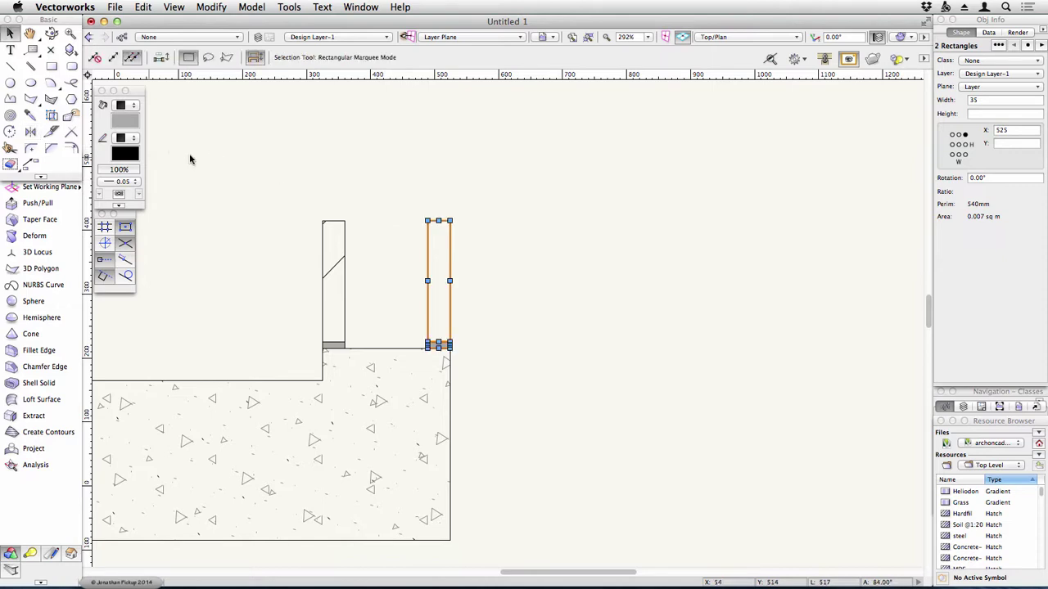
- Draw a 130 × 200 mm core rectangle between the two block faces and fill it with the Concrete-1 hatch
{"action": "left_click", "coordinate": [52, 67]}
{"action": "left_click", "coordinate": [344, 221]}
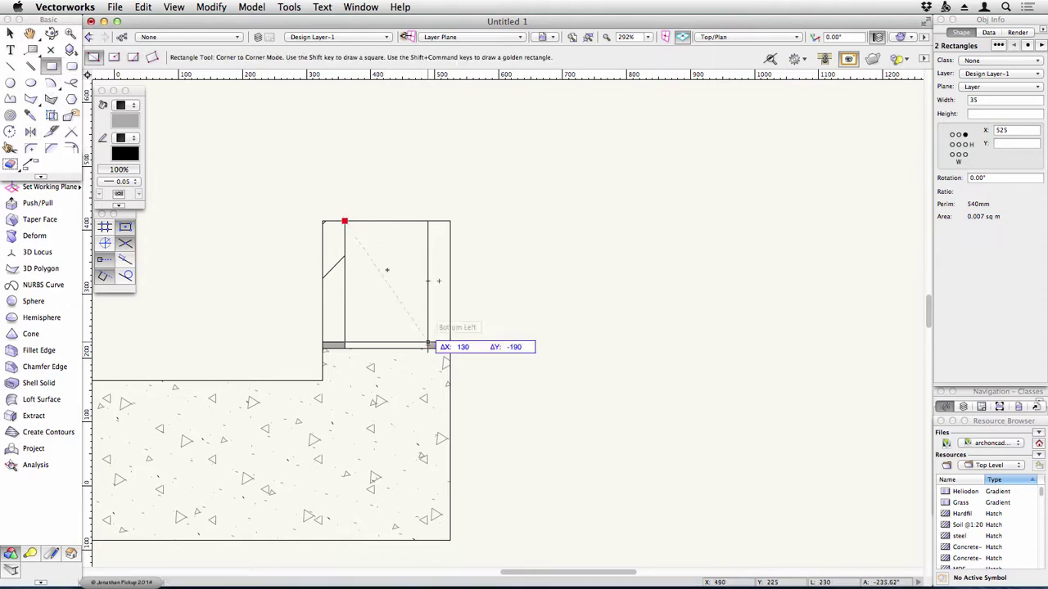
{"action": "left_click", "coordinate": [428, 349]}
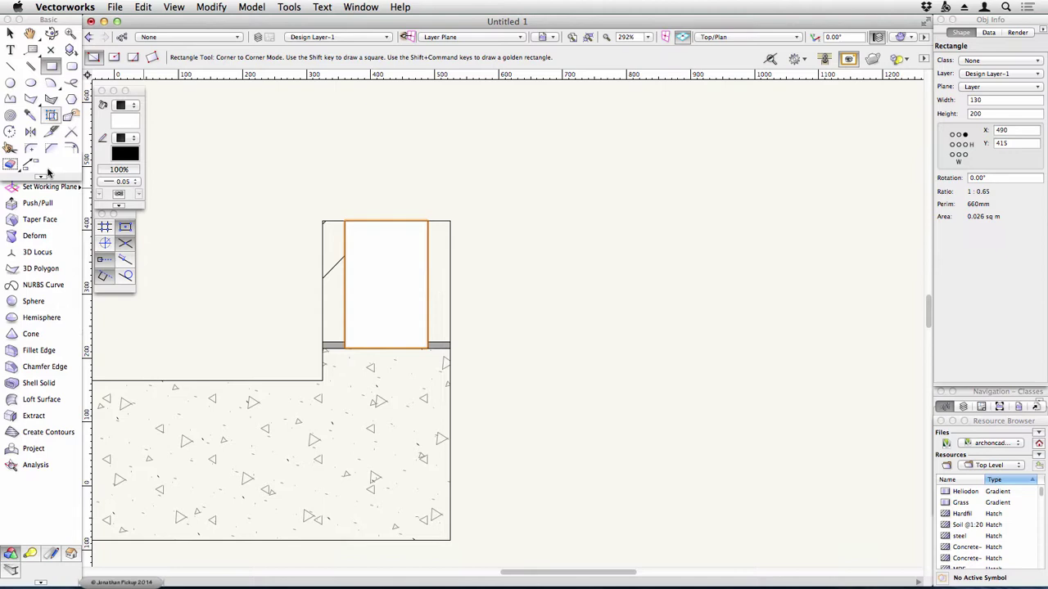
{"action": "left_click", "coordinate": [125, 105]}
{"action": "left_click", "coordinate": [147, 129]}
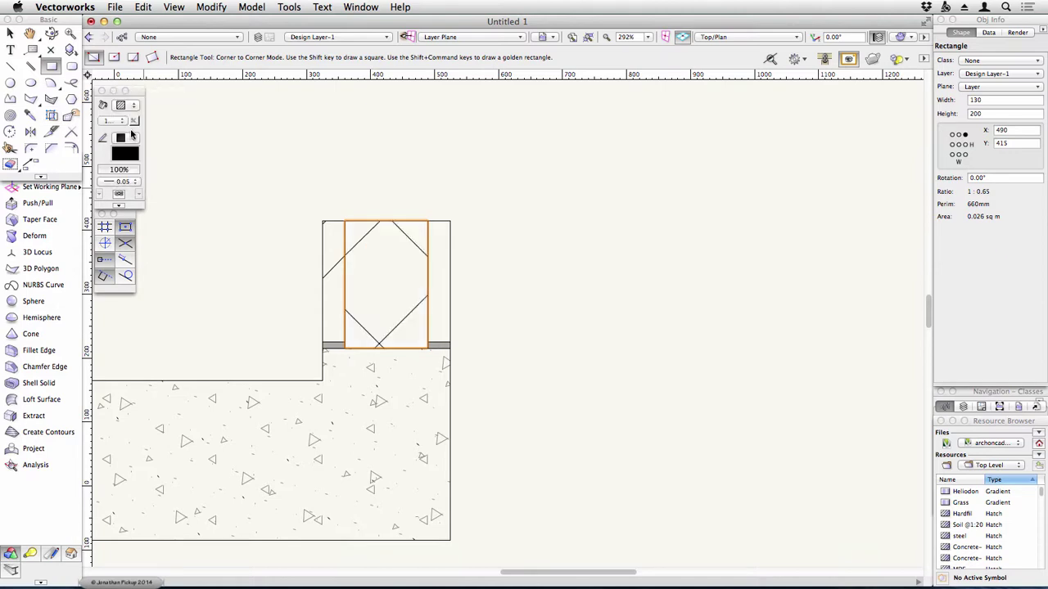
{"action": "left_click", "coordinate": [127, 106]}
{"action": "left_click", "coordinate": [350, 153]}
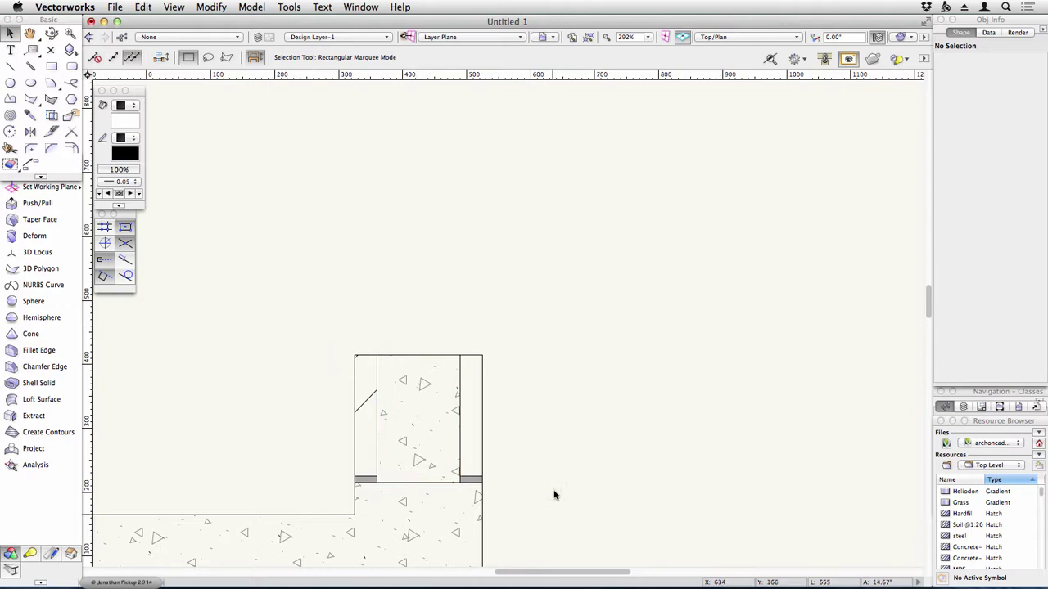
- Duplicate the complete block course upward three times with Move by Points, stepping from its lower left corner to its upper left corner
{"action": "left_click_drag", "start_coordinate": [556, 510], "coordinate": [307, 337]}
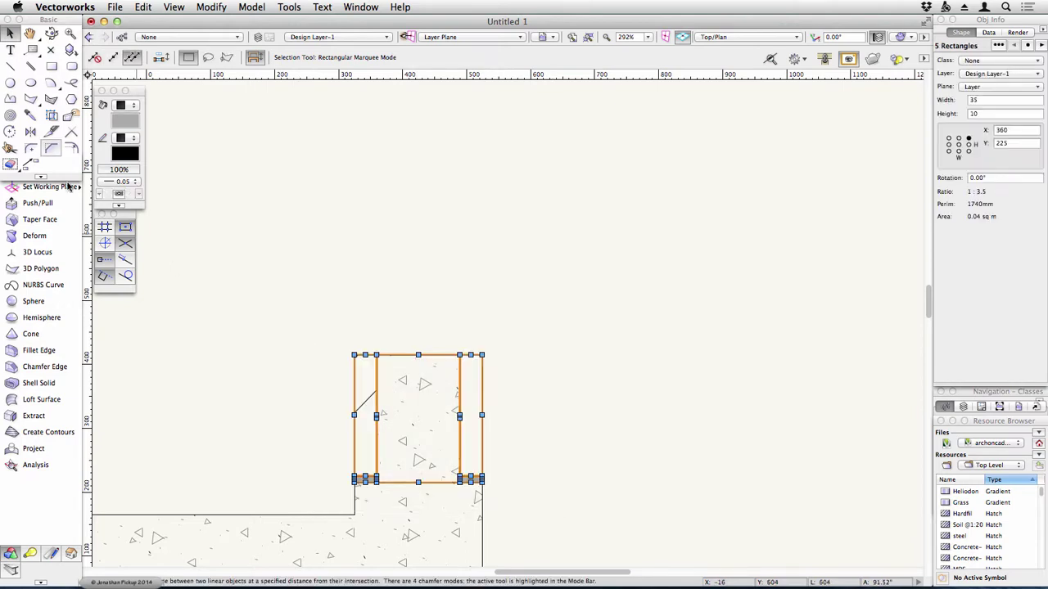
{"action": "left_click", "coordinate": [31, 164]}
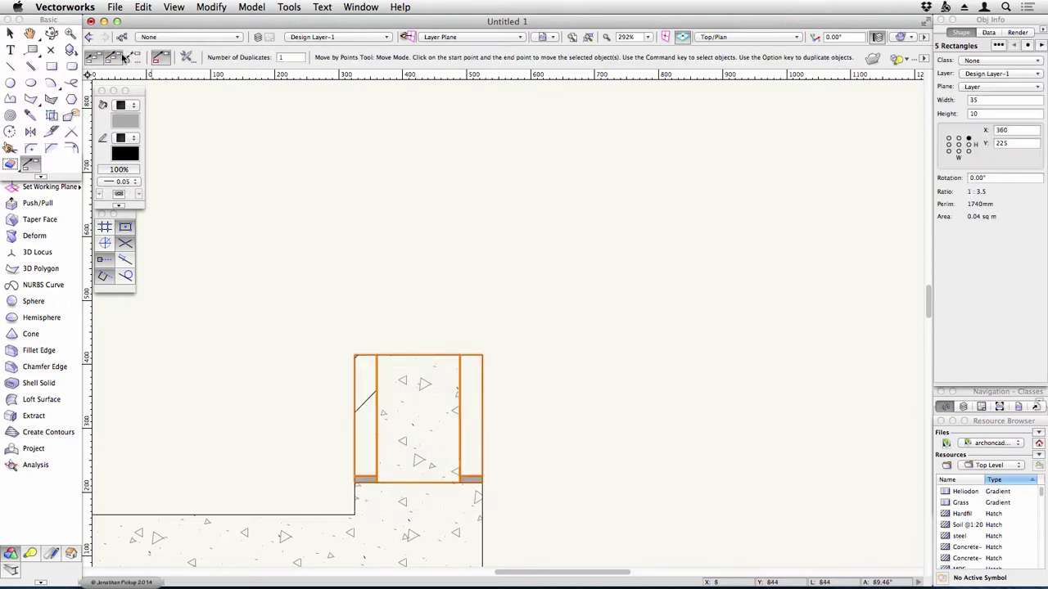
{"action": "left_click_drag", "start_coordinate": [278, 55], "coordinate": [324, 54]}
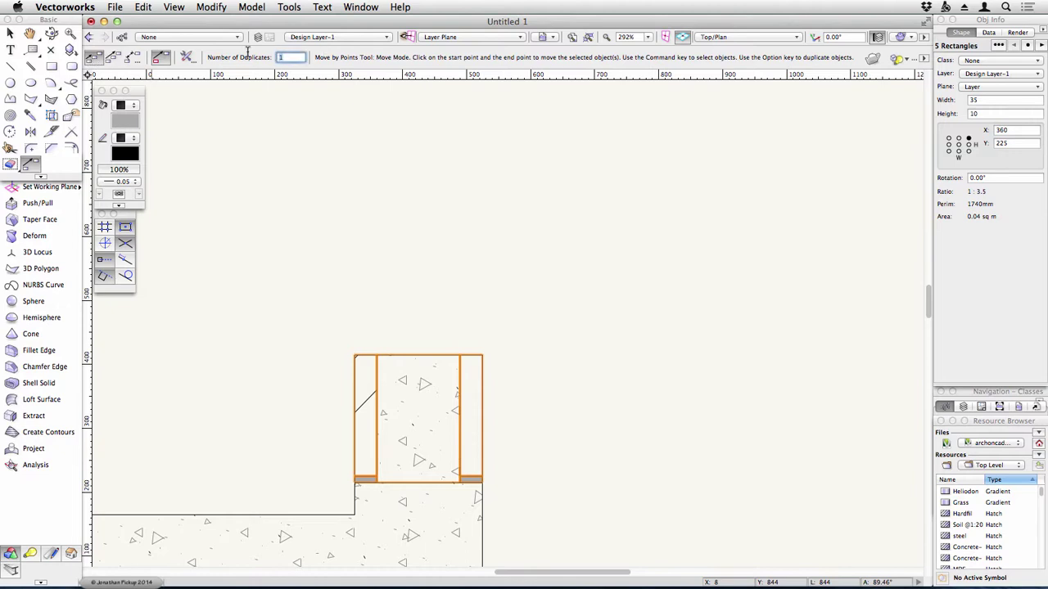
{"action": "type", "text": "3"}
{"action": "key", "text": "Return"}
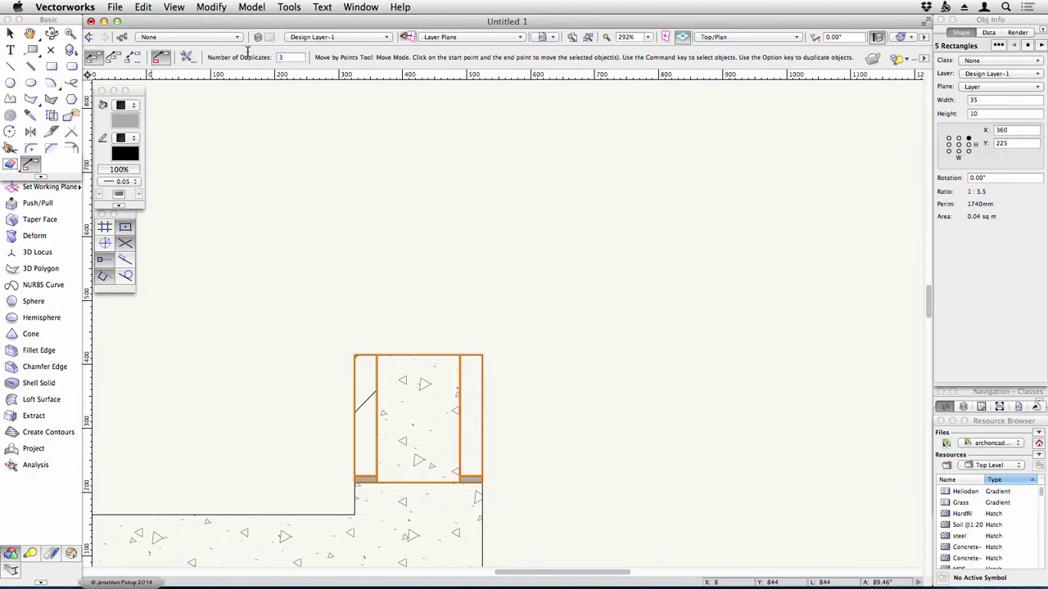
{"action": "left_click", "coordinate": [356, 482]}
{"action": "left_click", "coordinate": [354, 355]}
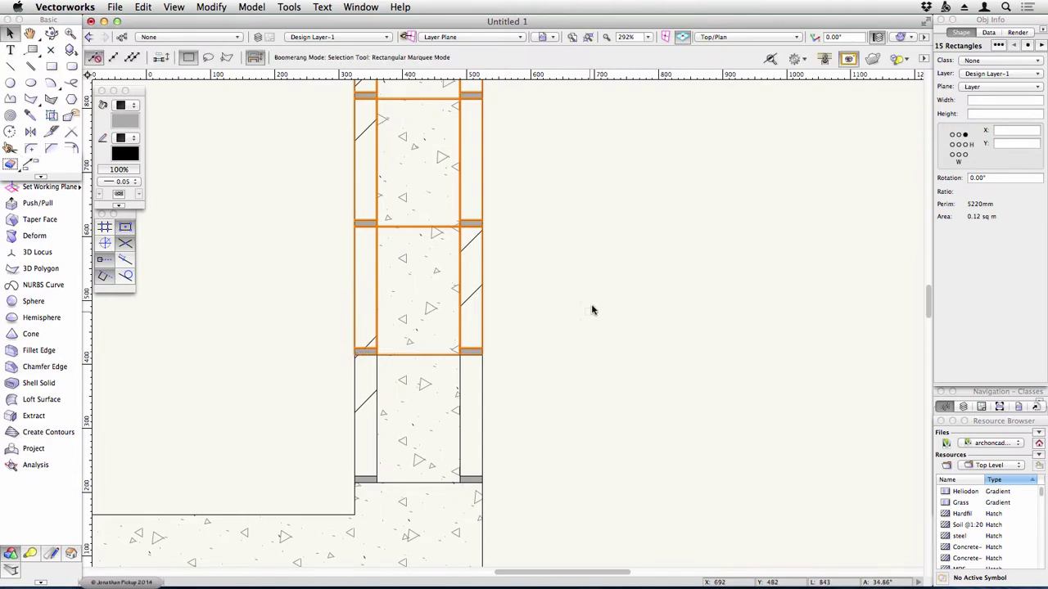
{"action": "key", "text": "super+6"}
{"action": "key", "text": "x"}
{"action": "left_click", "coordinate": [619, 307]}
- Draw a capping rectangle about 314 × 121 mm centred over the wall's top and clip the wall-width area out of it
{"action": "middle_click_drag", "start_coordinate": [692, 173], "coordinate": [608, 338]}
{"action": "left_click", "coordinate": [49, 86]}
{"action": "left_click", "coordinate": [52, 67]}
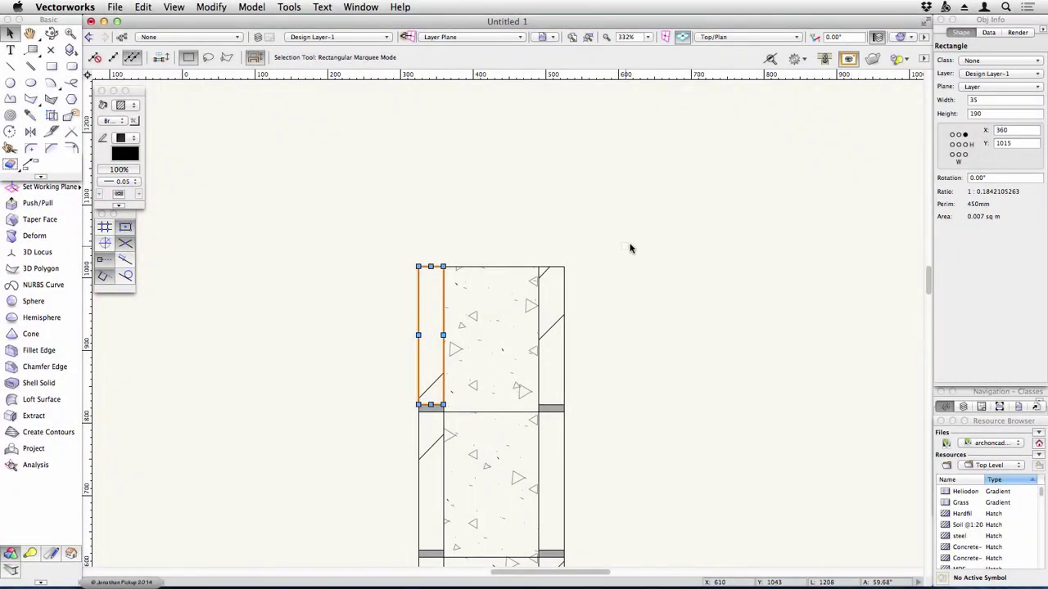
{"action": "left_click", "coordinate": [51, 67]}
{"action": "left_click", "coordinate": [133, 57]}
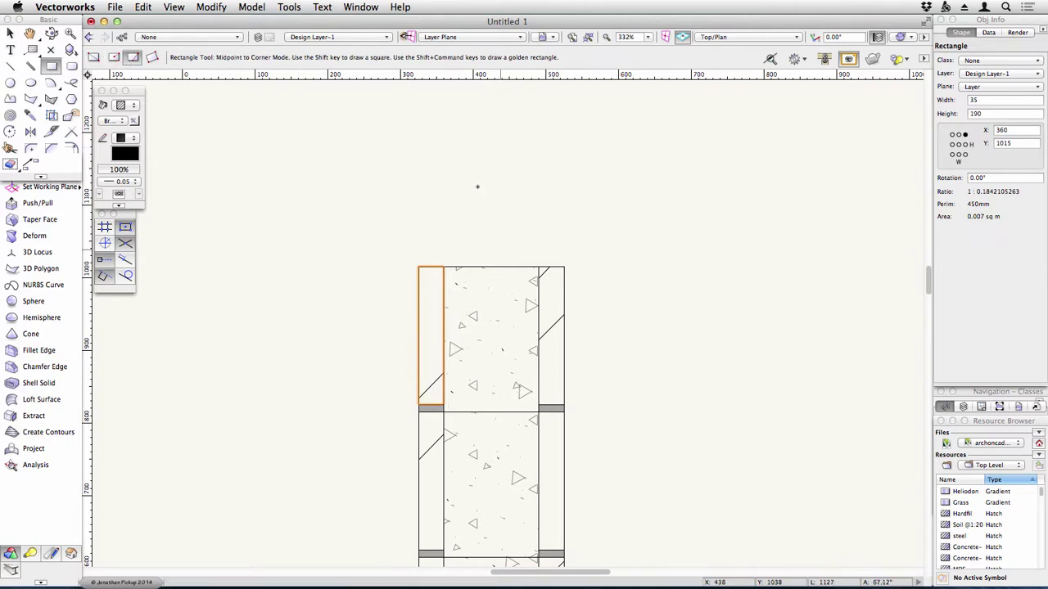
{"action": "left_click", "coordinate": [491, 307]}
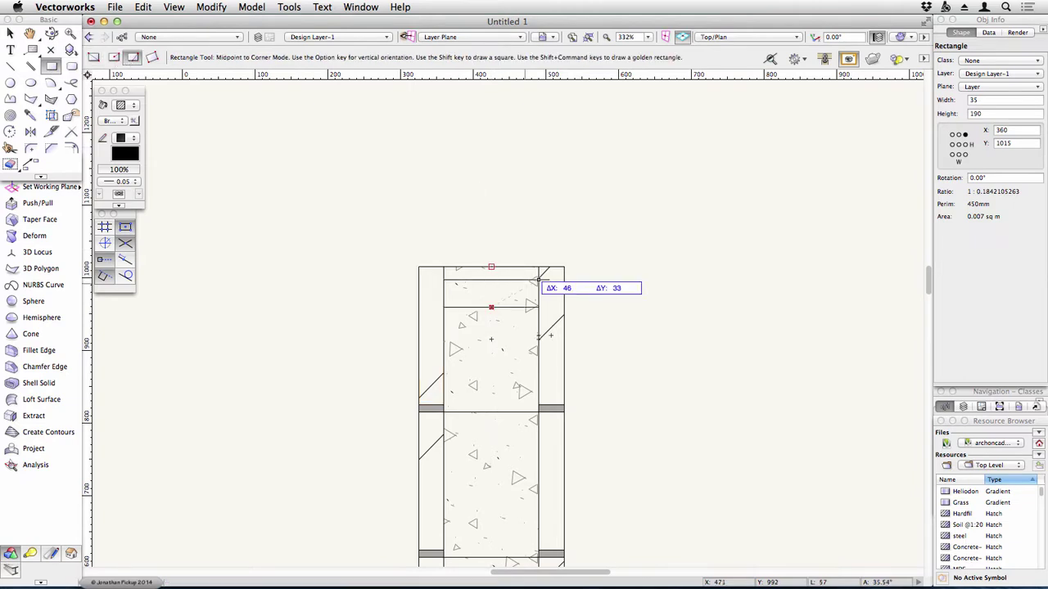
{"action": "left_click", "coordinate": [605, 219]}
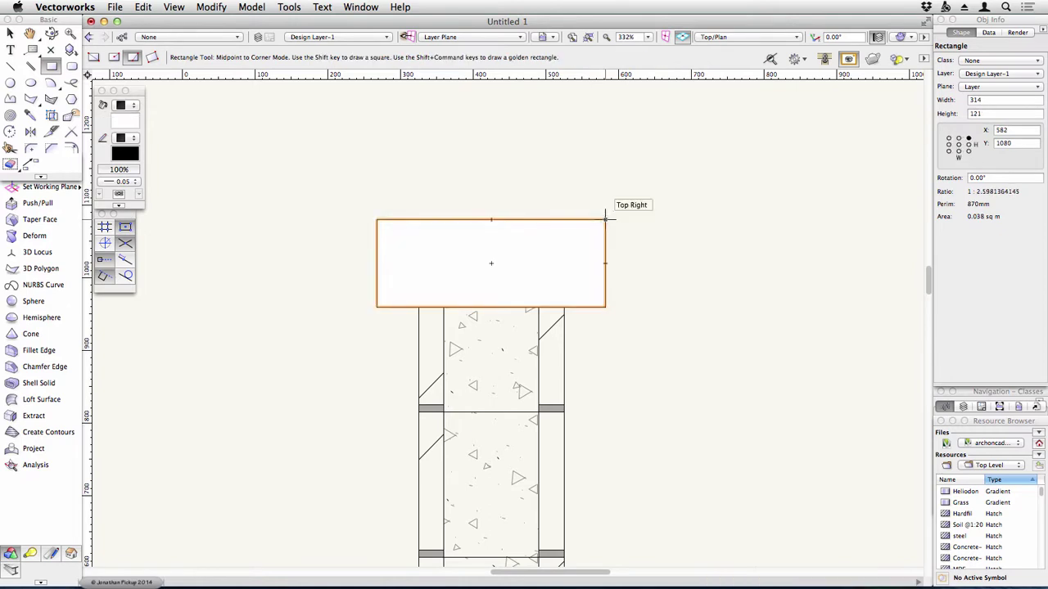
{"action": "left_click", "coordinate": [8, 166]}
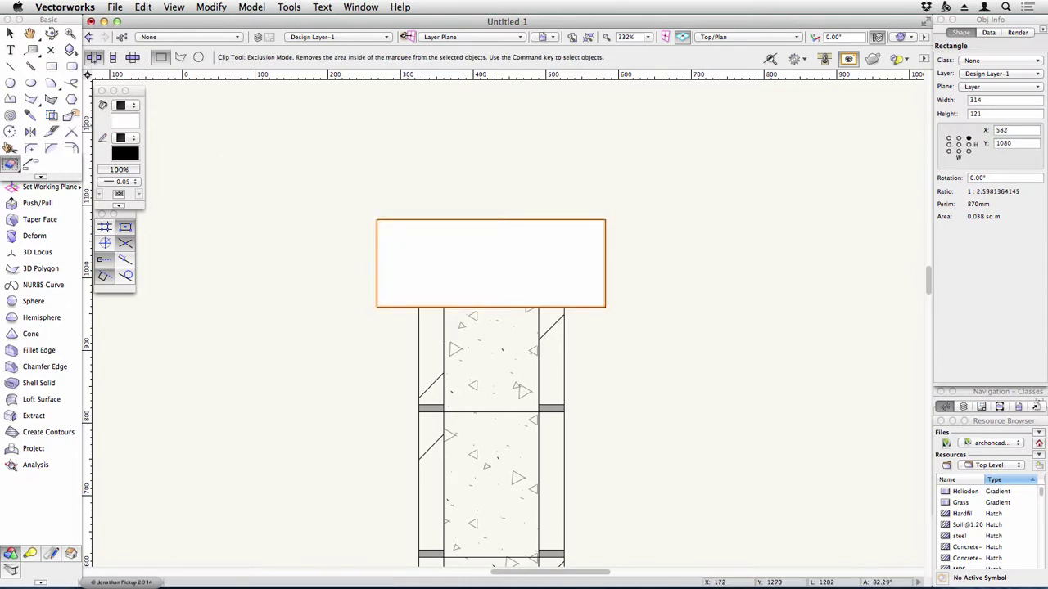
{"action": "left_click_drag", "start_coordinate": [419, 335], "coordinate": [563, 267]}
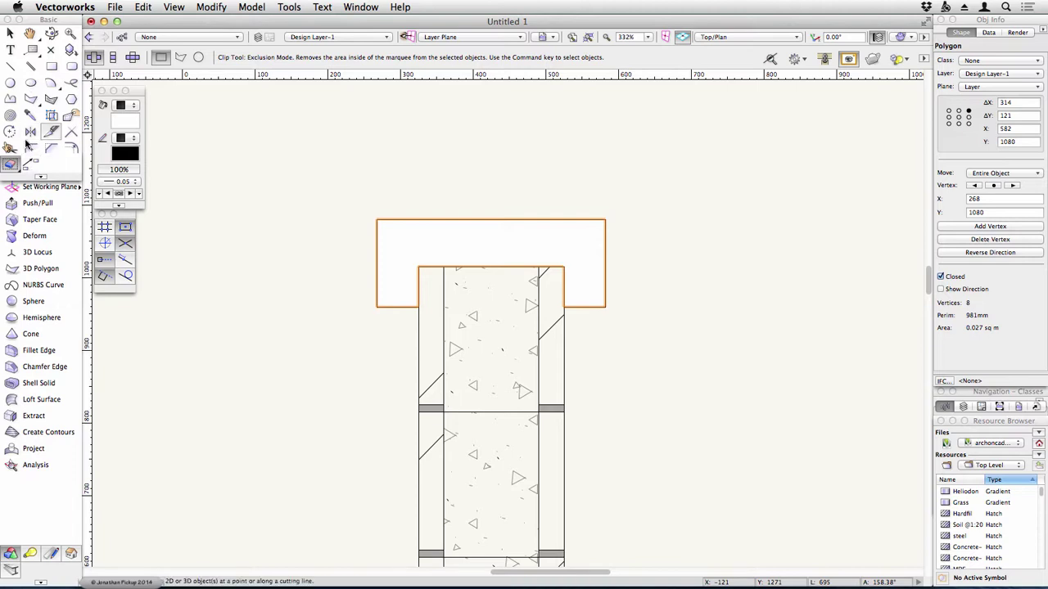
- Offset the original capping polygon inward by 5 mm without keeping a copy, and give it a hatch fill
{"action": "left_click", "coordinate": [69, 148]}
{"action": "left_click", "coordinate": [254, 56]}
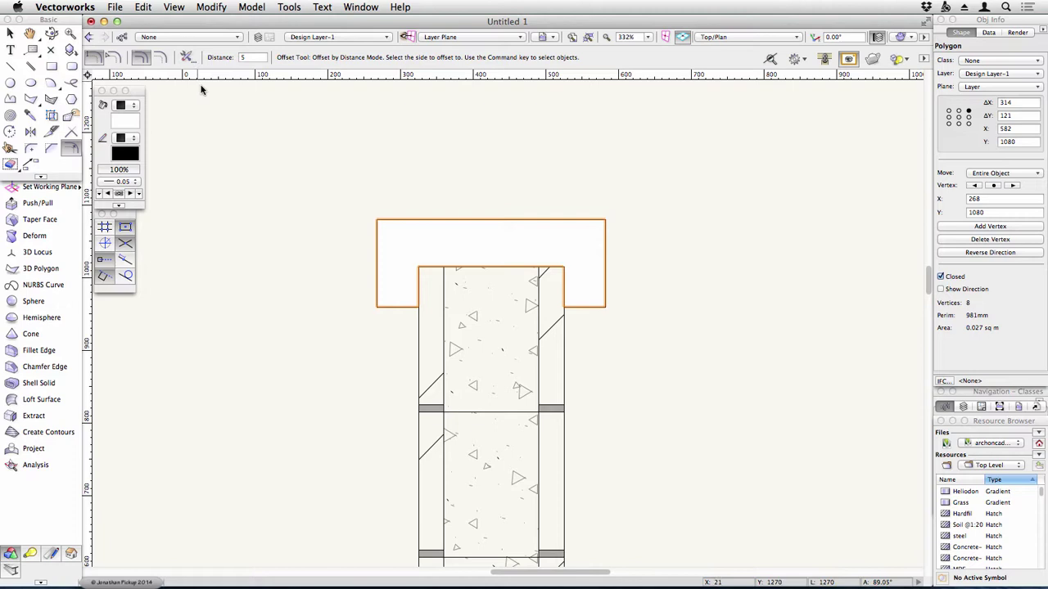
{"action": "left_click", "coordinate": [161, 57]}
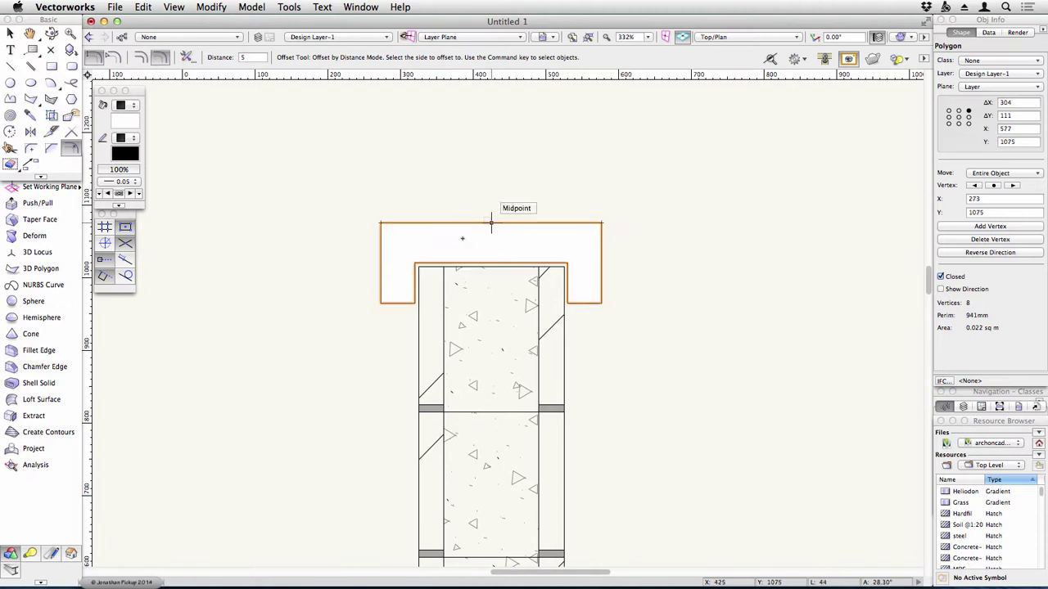
{"action": "left_click", "coordinate": [493, 222]}
{"action": "key", "text": "x"}
{"action": "left_click", "coordinate": [132, 106]}
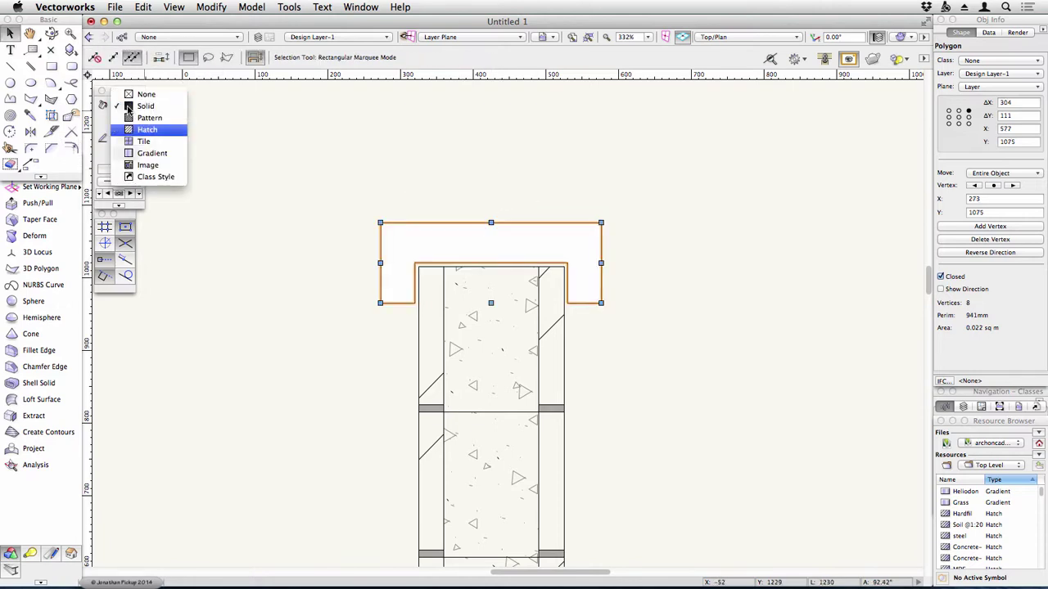
{"action": "left_click", "coordinate": [137, 135]}
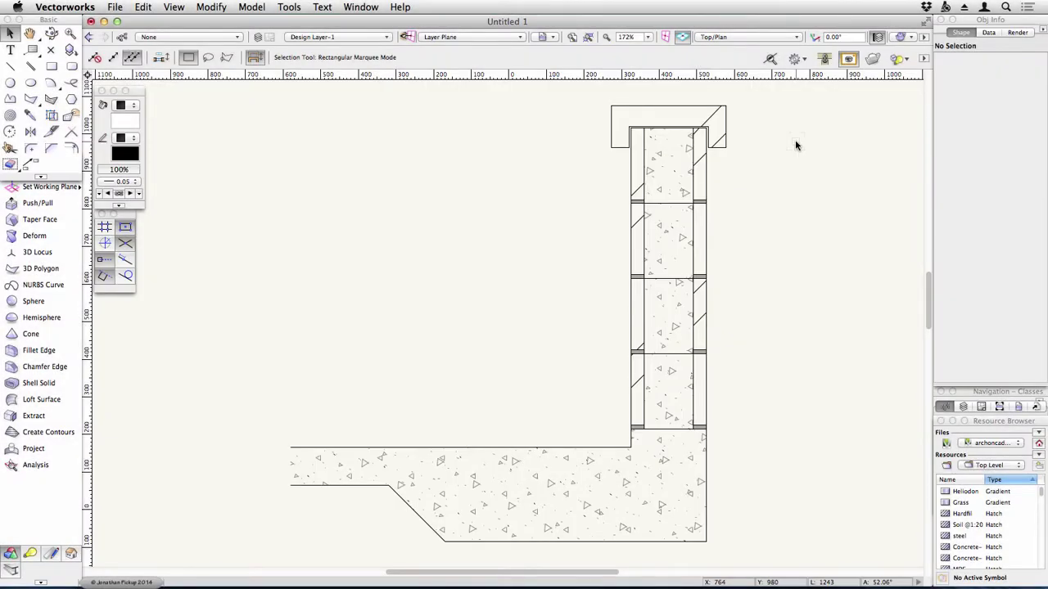
- Place six black 12 mm bar circles in the wall core and footing, and draw a hooked reinforcing bar around them with 12 mm line separation
{"action": "key", "text": "super+a"}
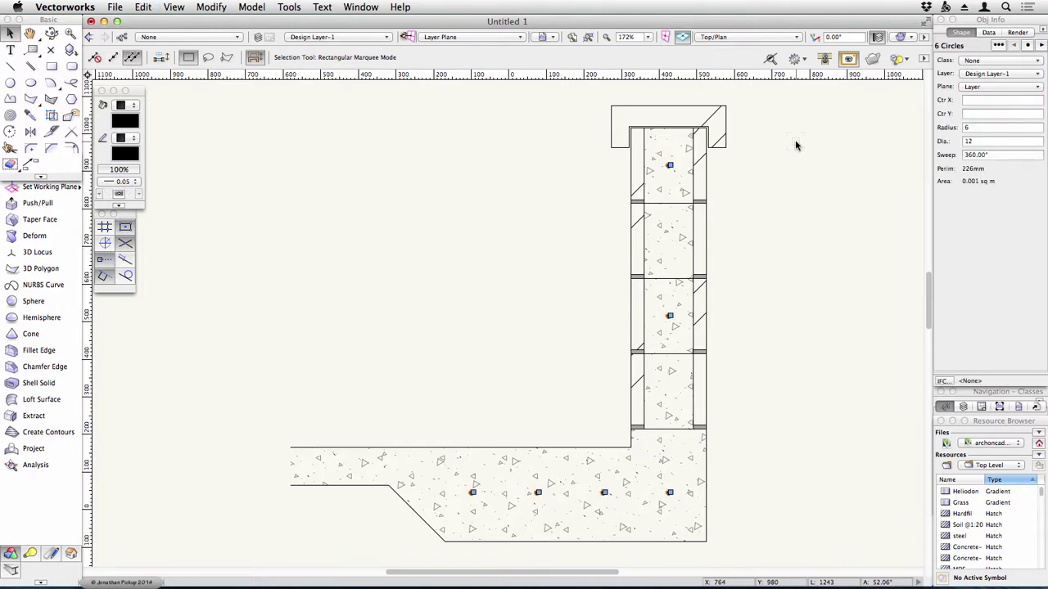
{"action": "left_click", "coordinate": [50, 100]}
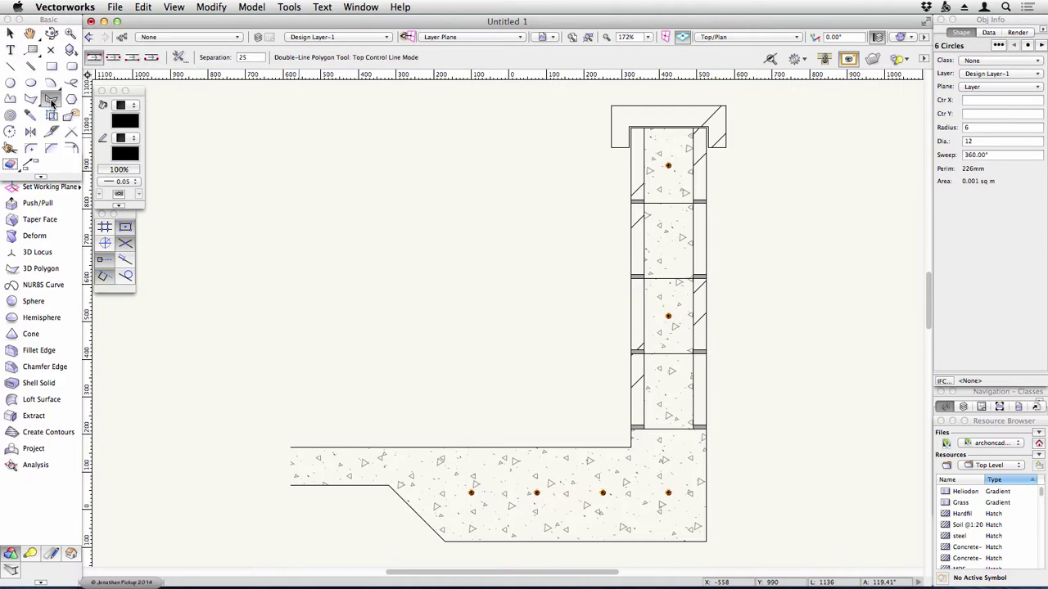
{"action": "left_click", "coordinate": [249, 55]}
{"action": "key", "text": "Return"}
{"action": "left_click", "coordinate": [131, 58]}
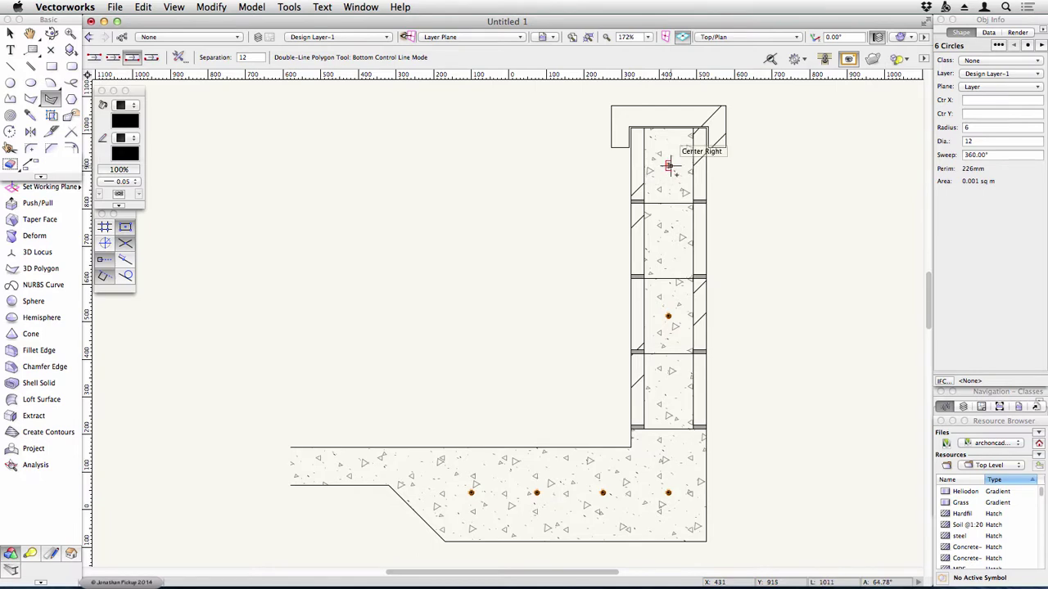
{"action": "key", "text": "z"}
{"action": "left_click", "coordinate": [649, 149]}
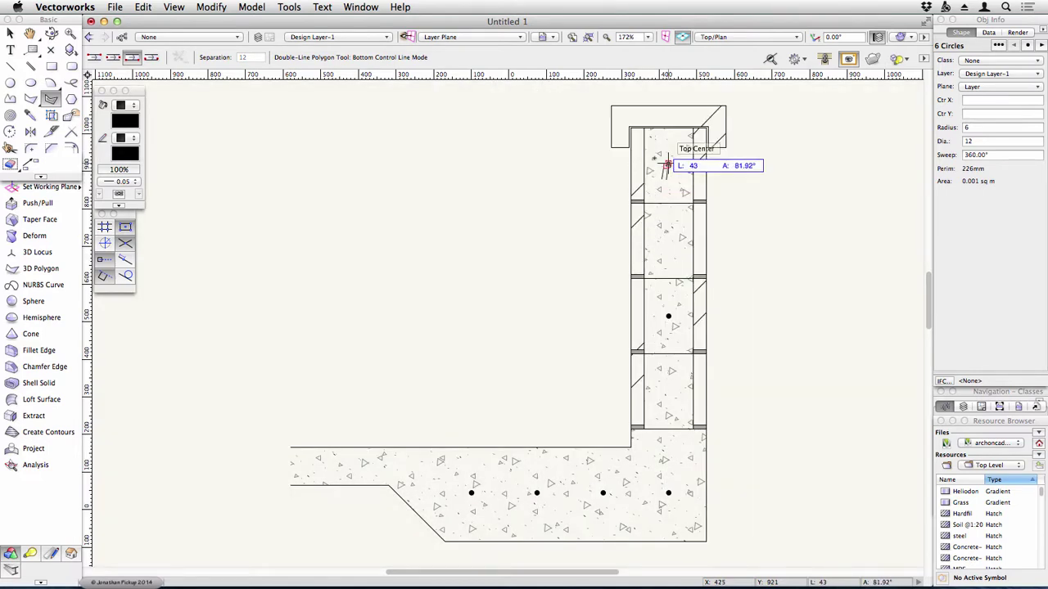
{"action": "key", "text": "z"}
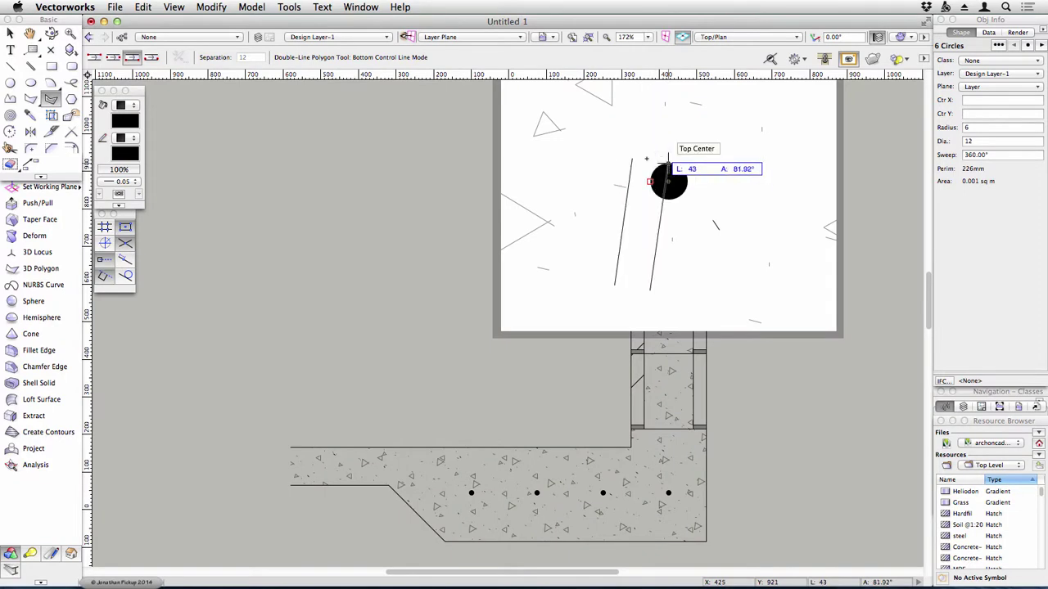
{"action": "left_click", "coordinate": [650, 162]}
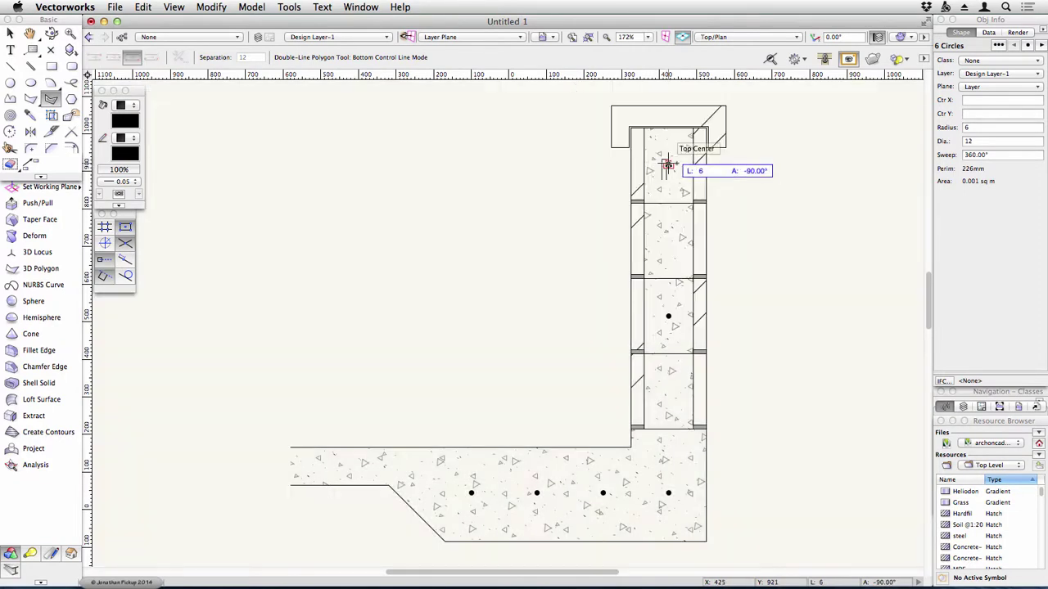
{"action": "key", "text": "z"}
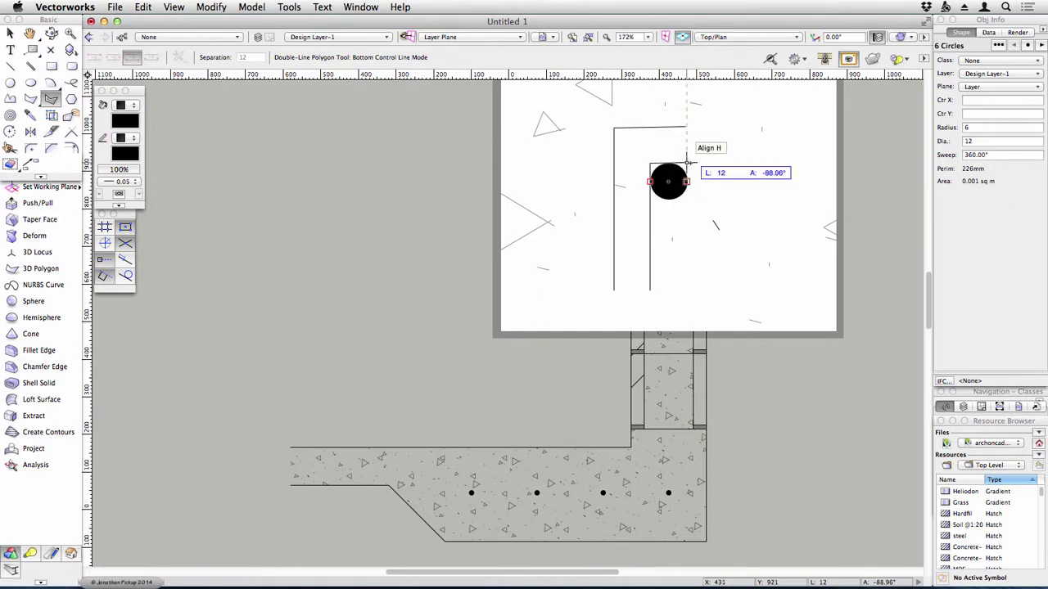
{"action": "left_click", "coordinate": [687, 163]}
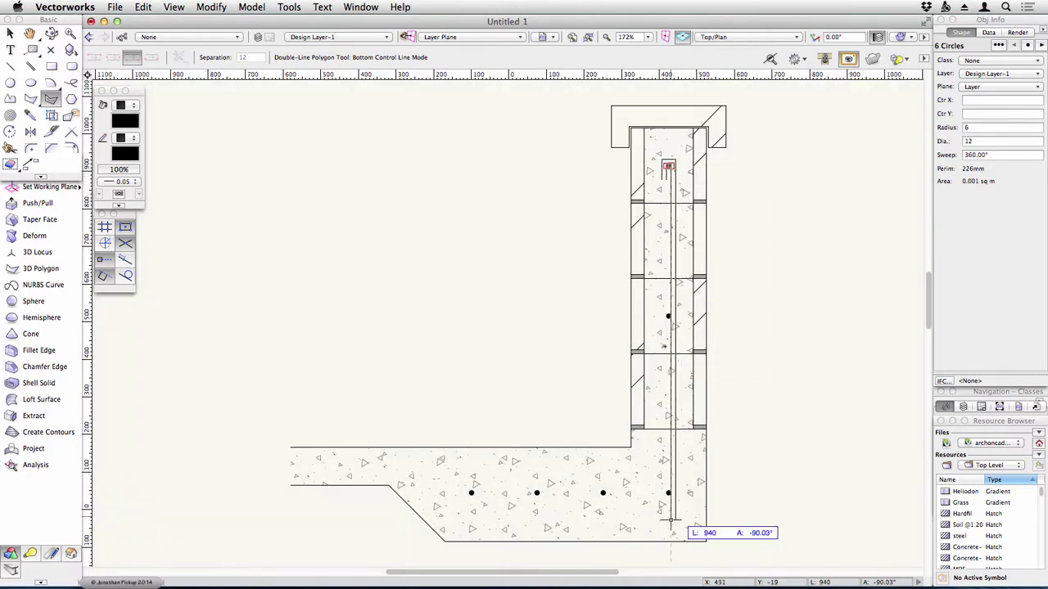
{"action": "key", "text": "z"}
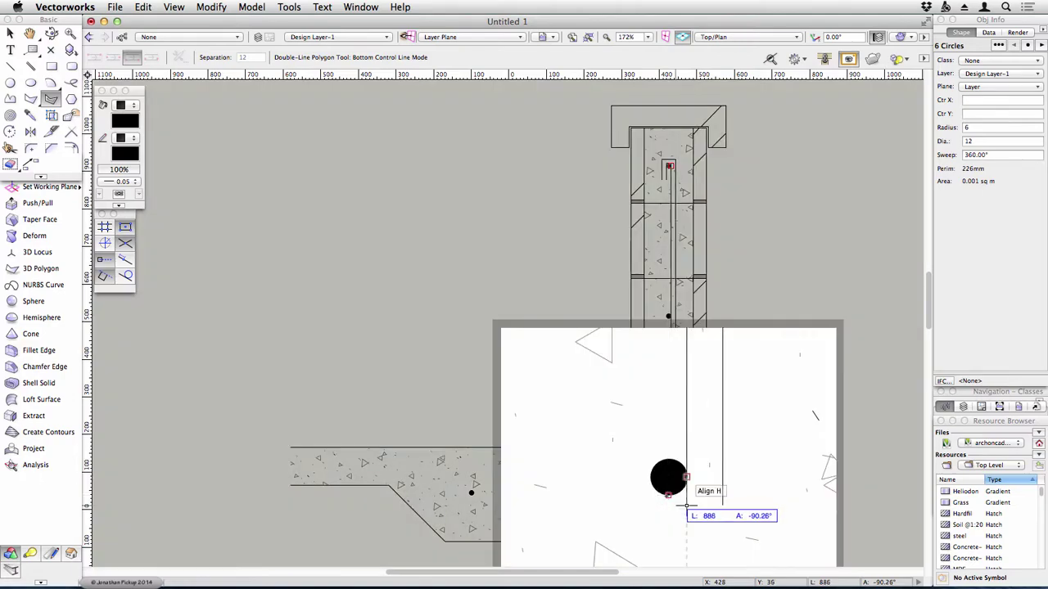
{"action": "left_click", "coordinate": [669, 494]}
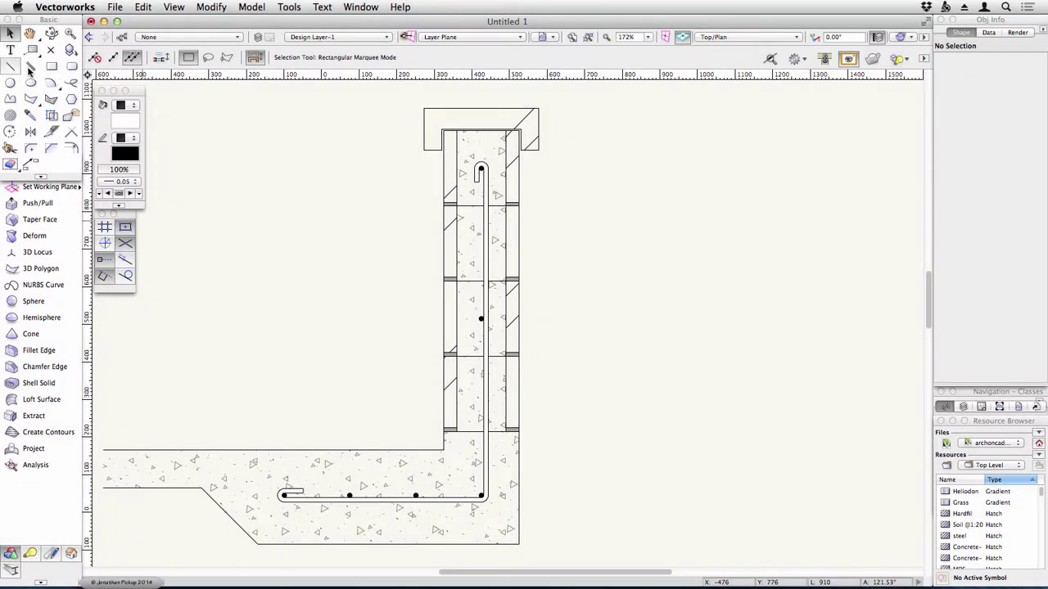
- Draw a four-sided backfill polygon about 403 × 968 mm against the wall's right face, from the footing's lower corner, with a sloping outer edge
{"action": "left_click", "coordinate": [31, 98]}
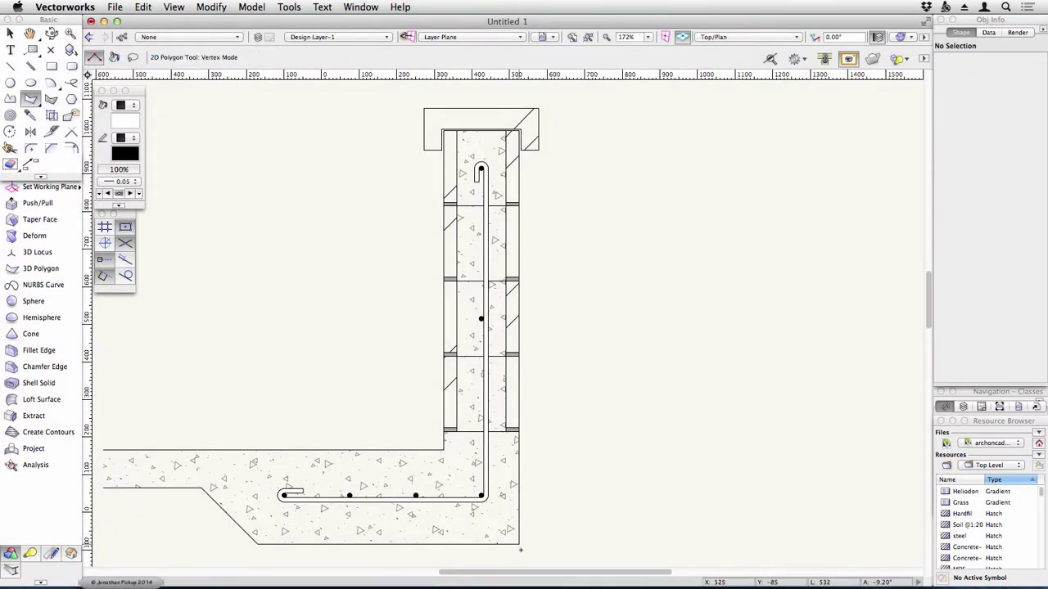
{"action": "left_click", "coordinate": [519, 544]}
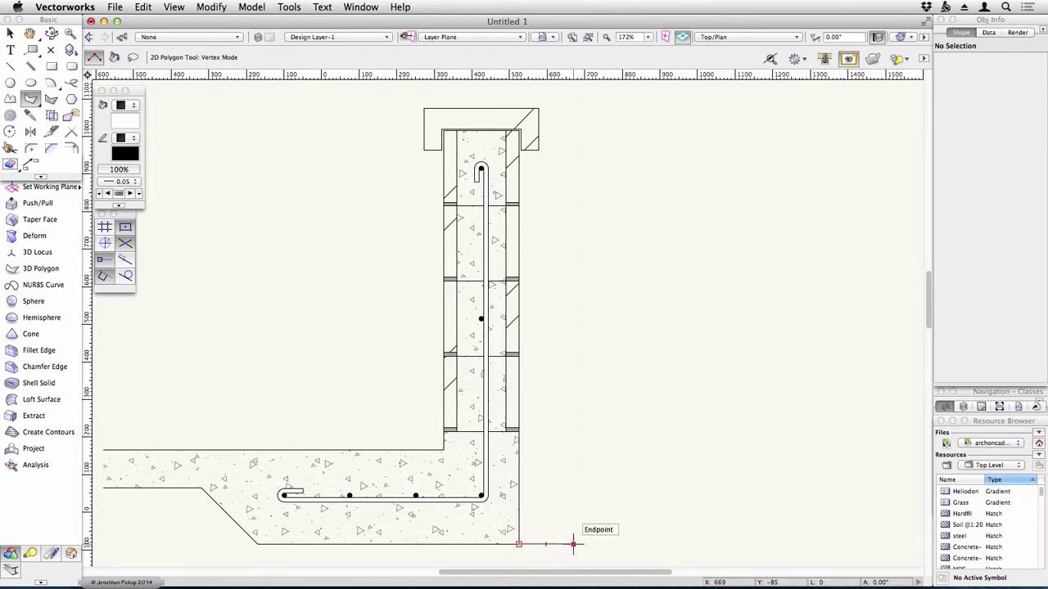
{"action": "left_click", "coordinate": [573, 544]}
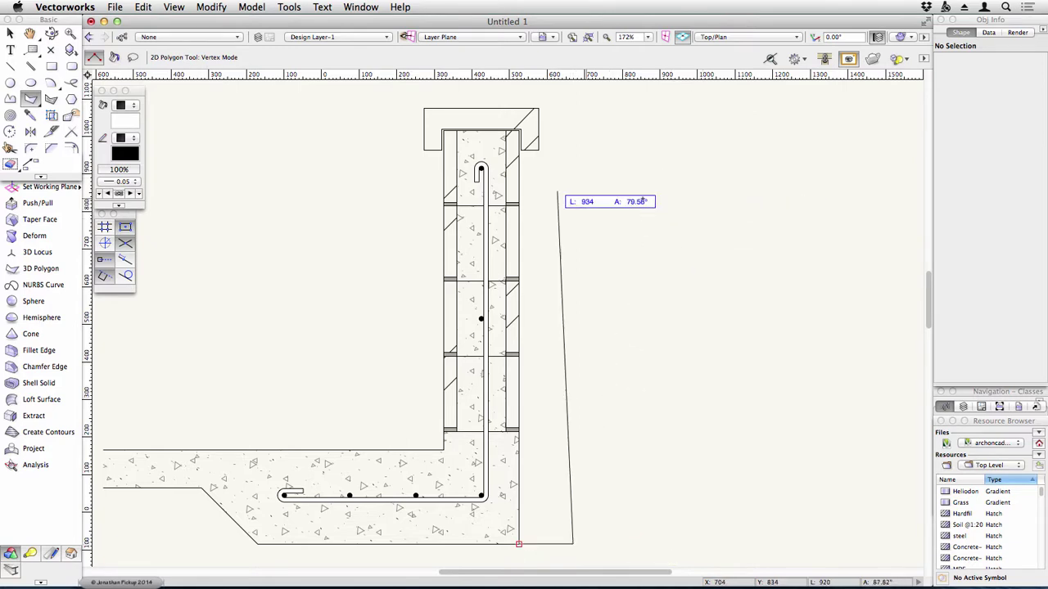
{"action": "left_click", "coordinate": [670, 180]}
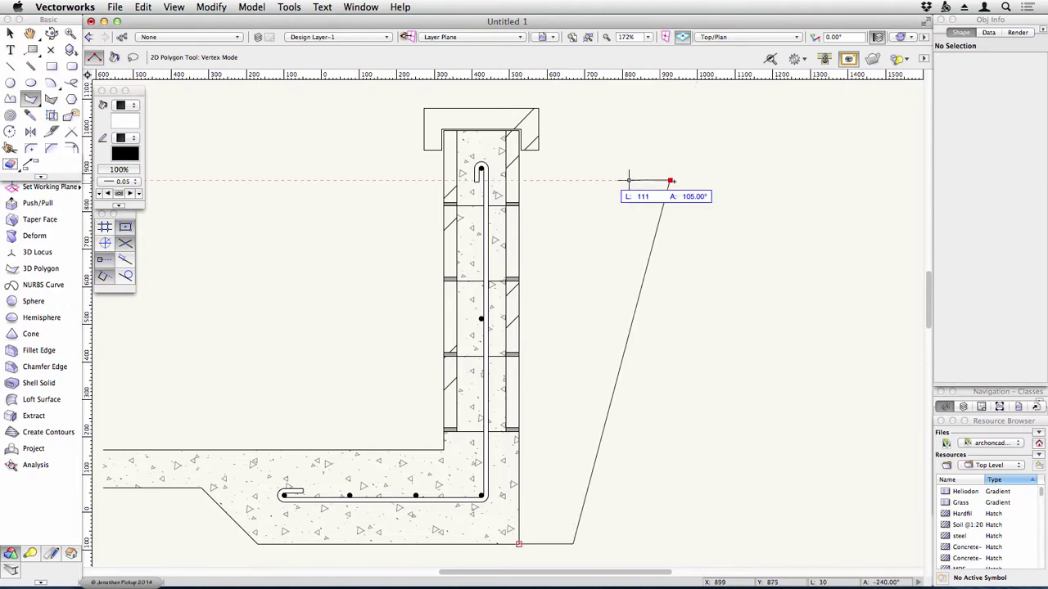
{"action": "left_click", "coordinate": [518, 180]}
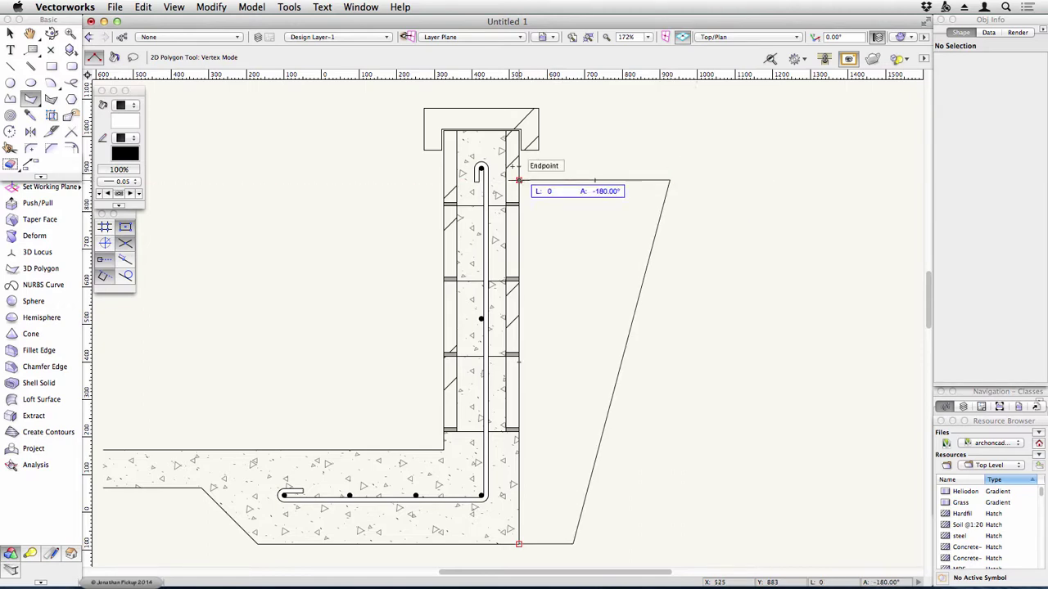
{"action": "left_click", "coordinate": [518, 180]}
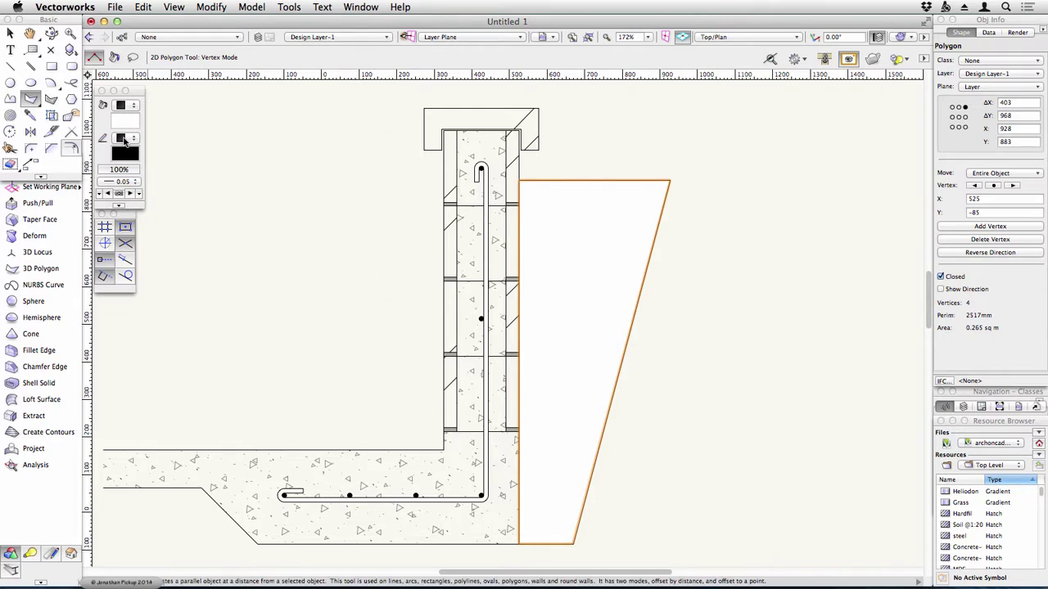
- Split the backfill polygon horizontally at the level of the lowest block course and make both resulting polygons closed
{"action": "left_click", "coordinate": [52, 133]}
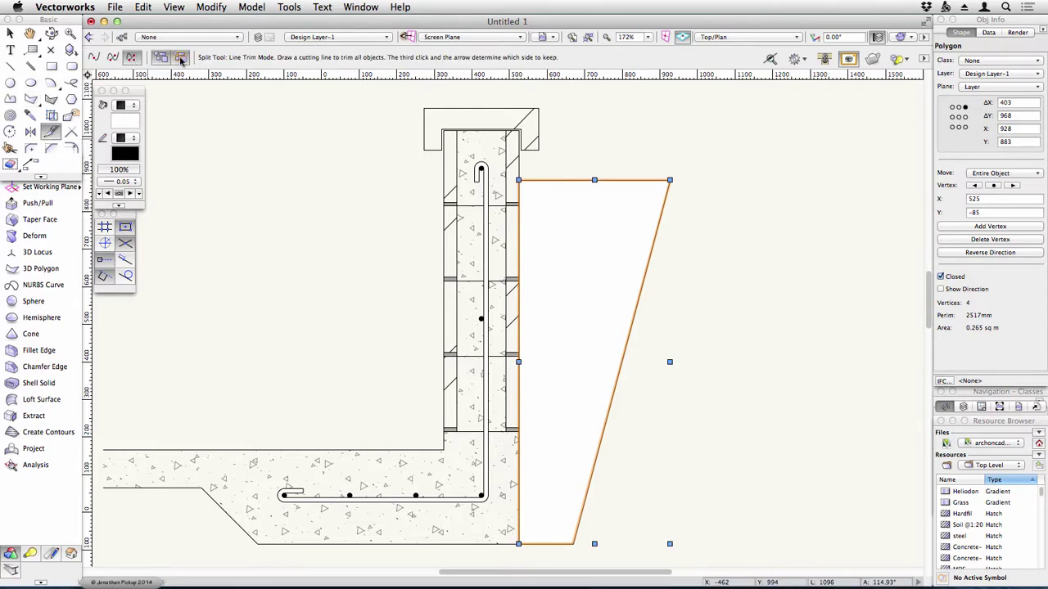
{"action": "left_click", "coordinate": [112, 57]}
{"action": "left_click", "coordinate": [506, 405]}
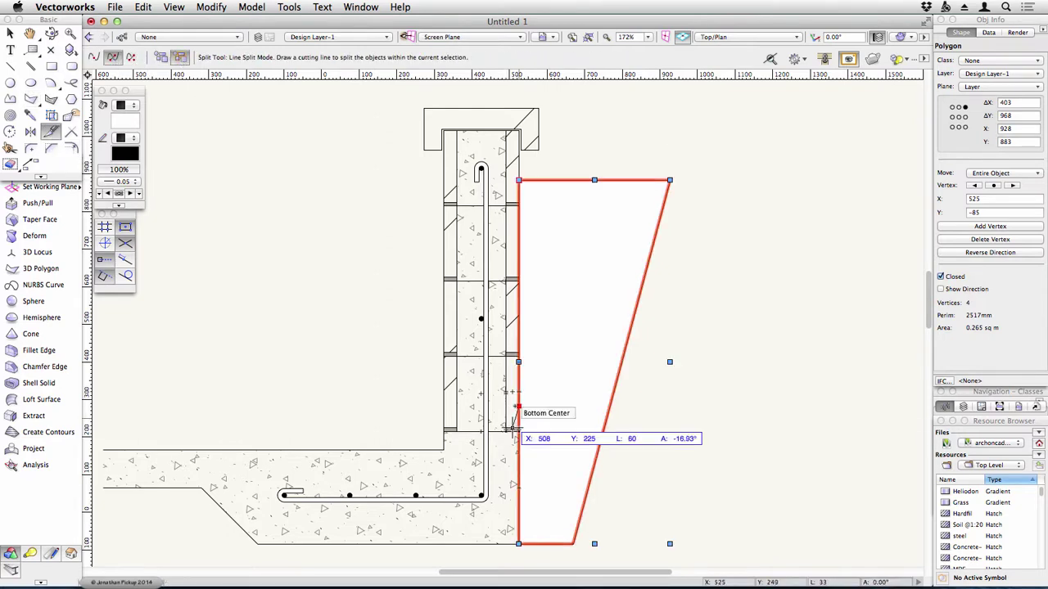
{"action": "left_click", "coordinate": [670, 406]}
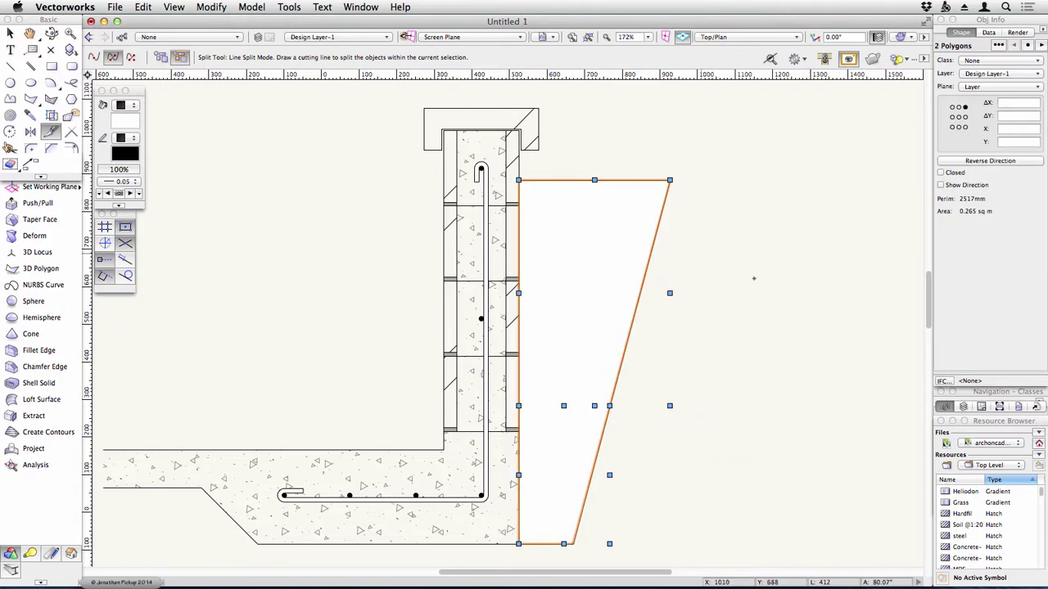
{"action": "key", "text": "x"}
{"action": "left_click", "coordinate": [941, 173]}
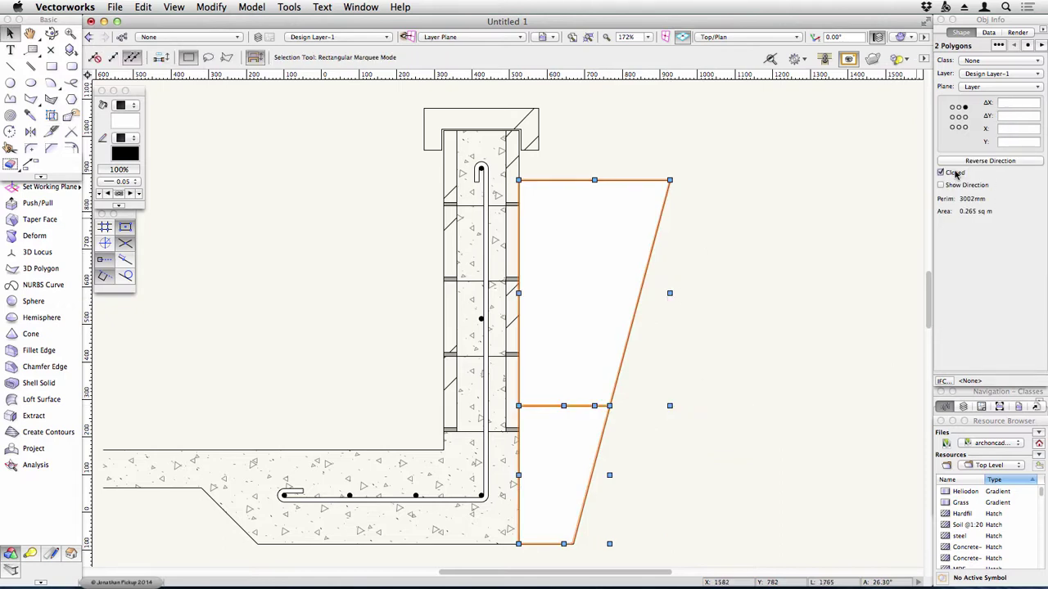
- Fill the upper backfill polygon with a widely spaced diagonal cross hatch
{"action": "left_click", "coordinate": [123, 105]}
{"action": "left_click", "coordinate": [311, 181]}
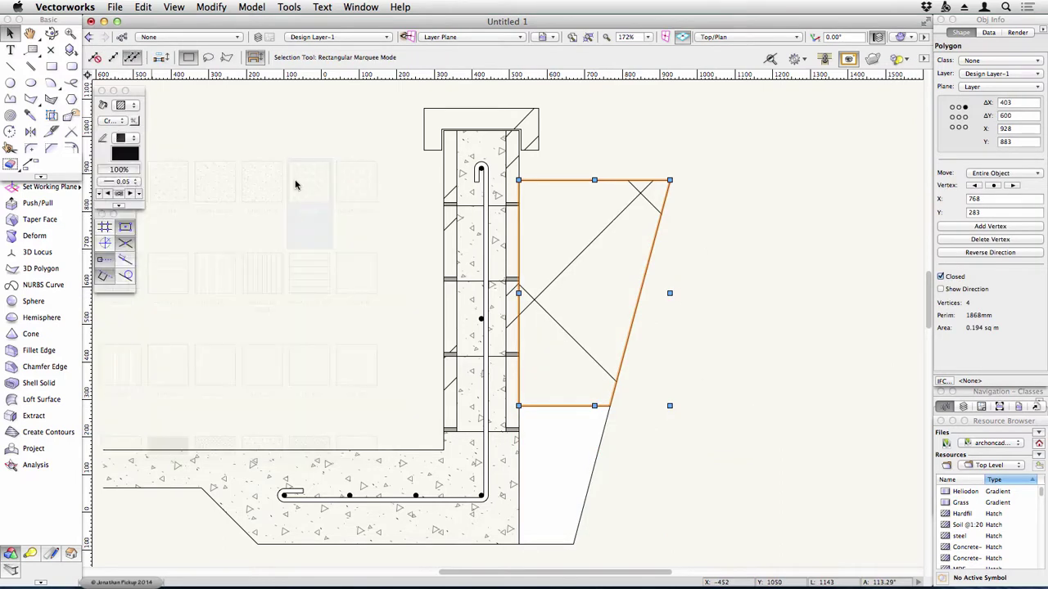
{"action": "left_click", "coordinate": [607, 414]}
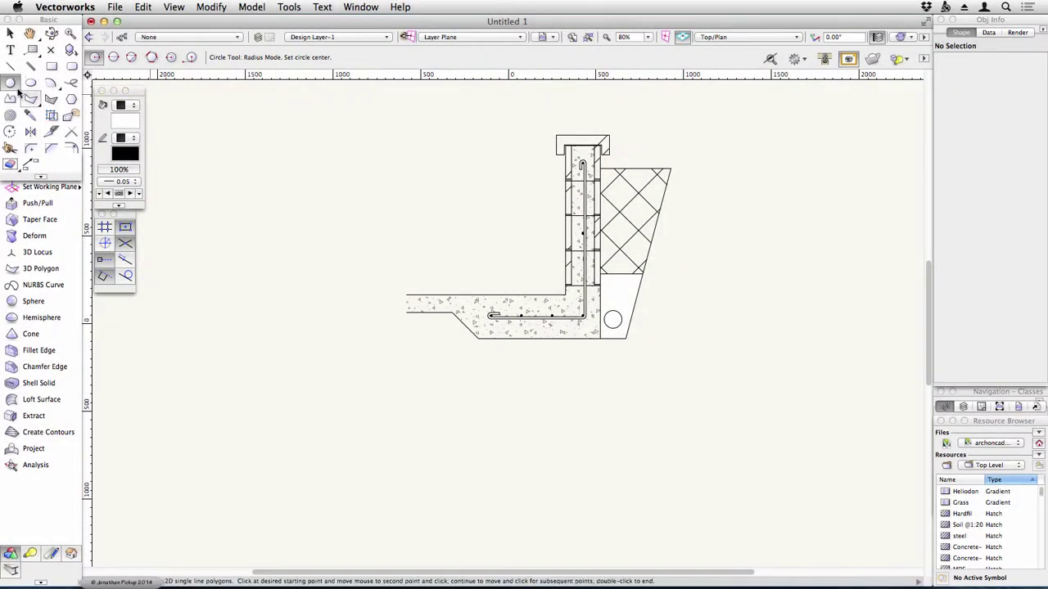
- Draw a closed ground polyline about 2080 × 1198 mm along the backfill's sloping edge and the footing's underside, with a wavy curved outer boundary
{"action": "left_click", "coordinate": [30, 99]}
{"action": "left_click", "coordinate": [10, 99]}
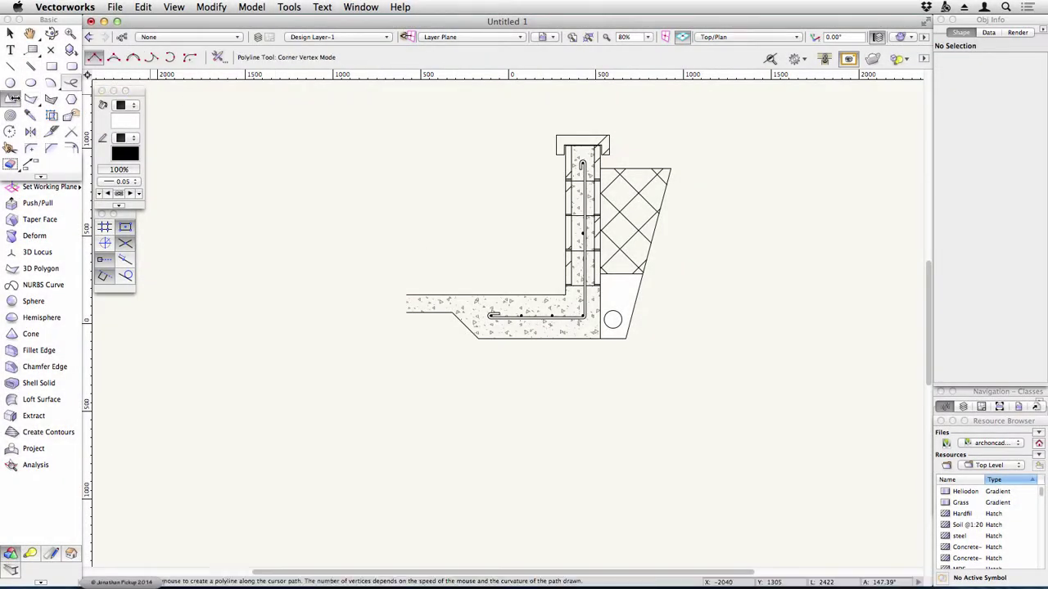
{"action": "left_click", "coordinate": [669, 169]}
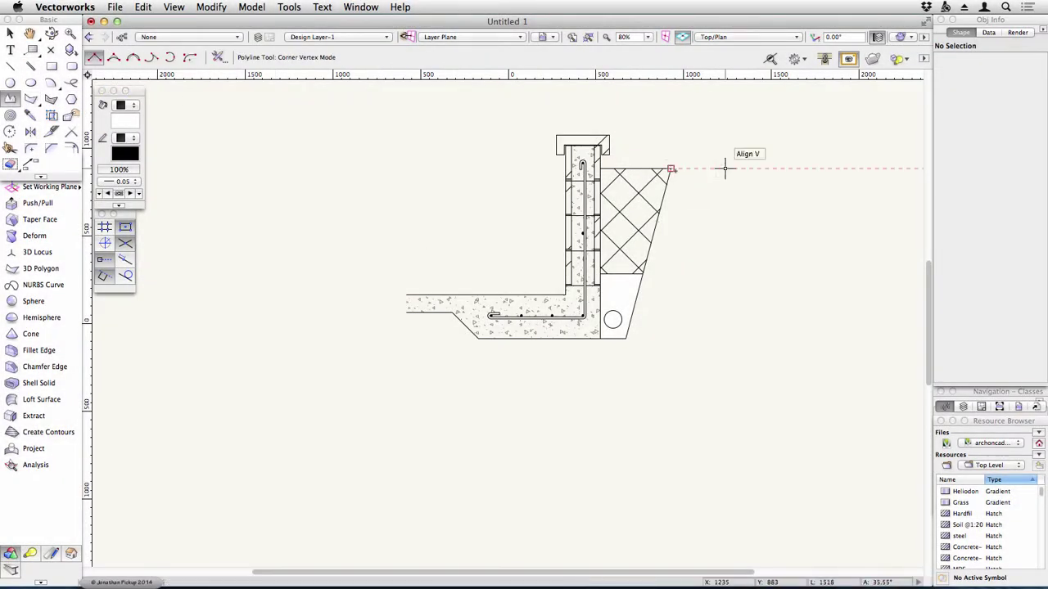
{"action": "left_click", "coordinate": [670, 169]}
{"action": "left_click", "coordinate": [626, 338]}
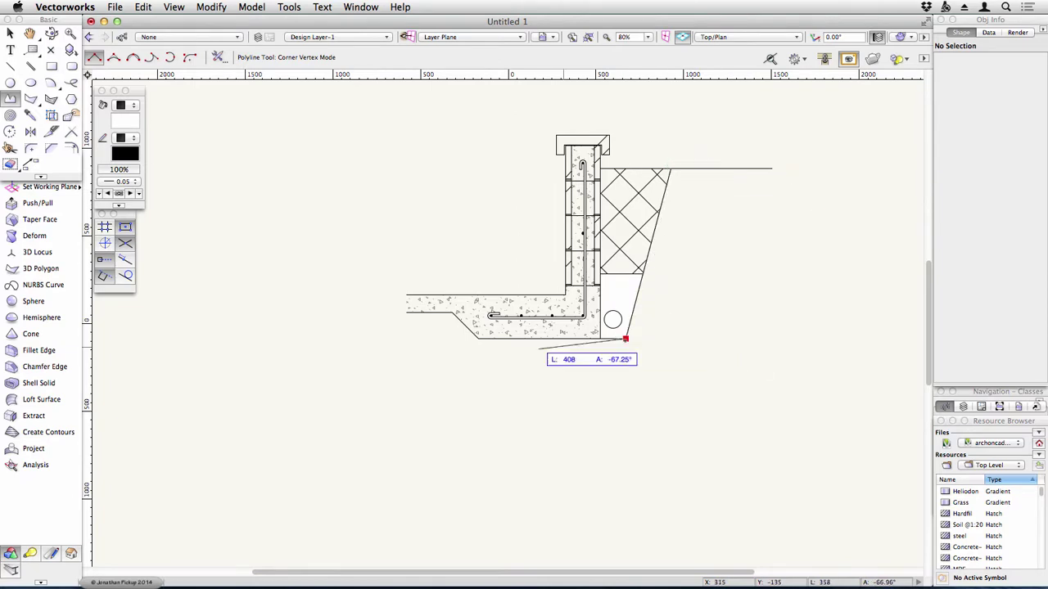
{"action": "left_click", "coordinate": [478, 338]}
{"action": "left_click", "coordinate": [740, 252]}
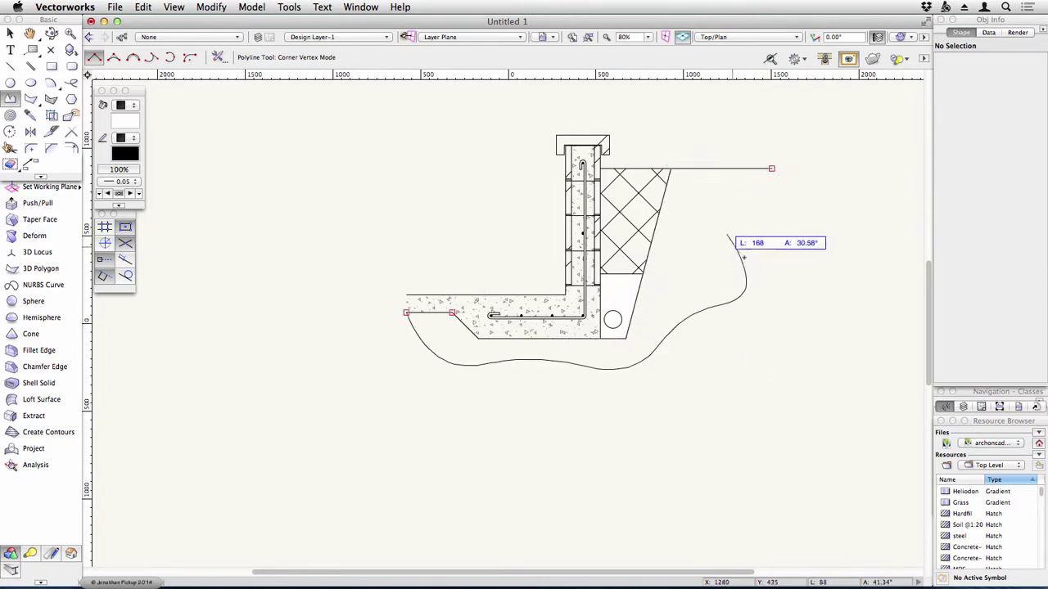
{"action": "left_click", "coordinate": [736, 228]}
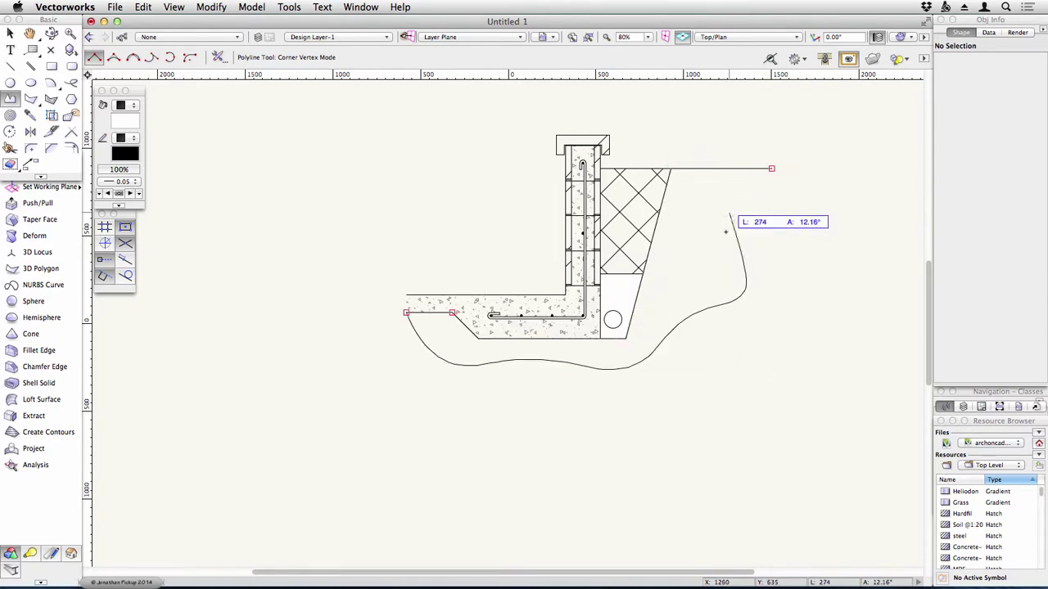
{"action": "left_click", "coordinate": [742, 205]}
{"action": "left_click", "coordinate": [771, 169]}
{"action": "key", "text": "x"}
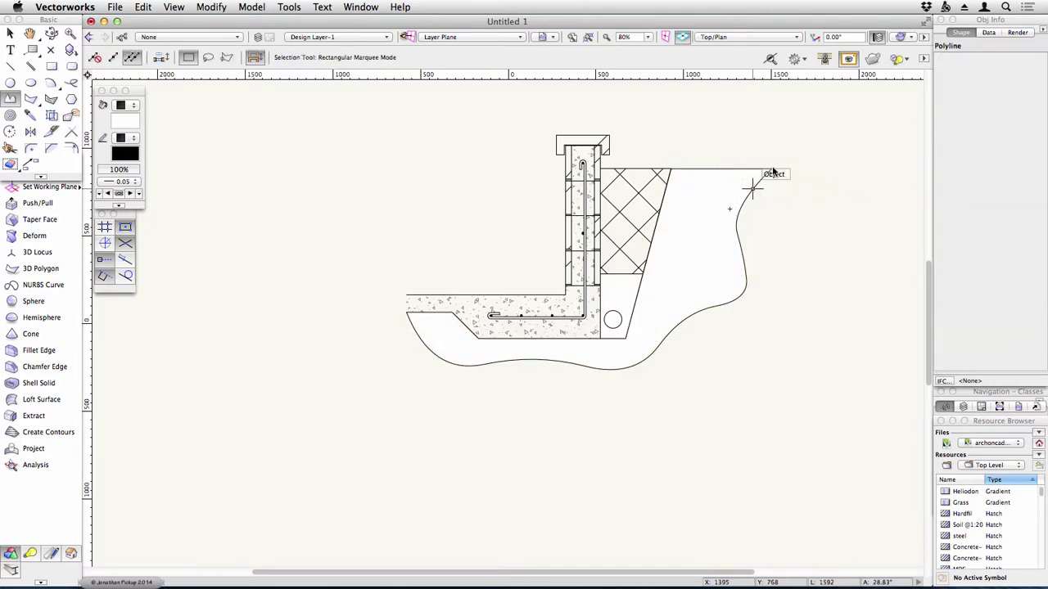
- Fill the existing ground polyline with the New Soil hatch
{"action": "left_click", "coordinate": [739, 197]}
{"action": "left_click", "coordinate": [127, 105]}
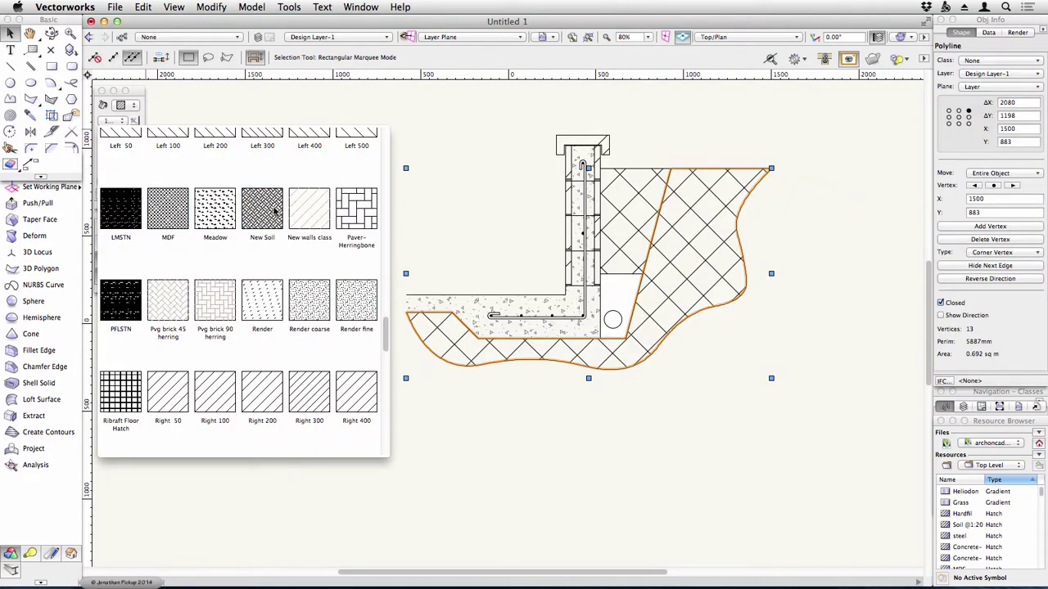
{"action": "left_click", "coordinate": [331, 239]}
- Reshape the ground polyline by hiding its wavy outer edges, leaving the ground line and excavation edges drawn
{"action": "double_click", "coordinate": [706, 213]}
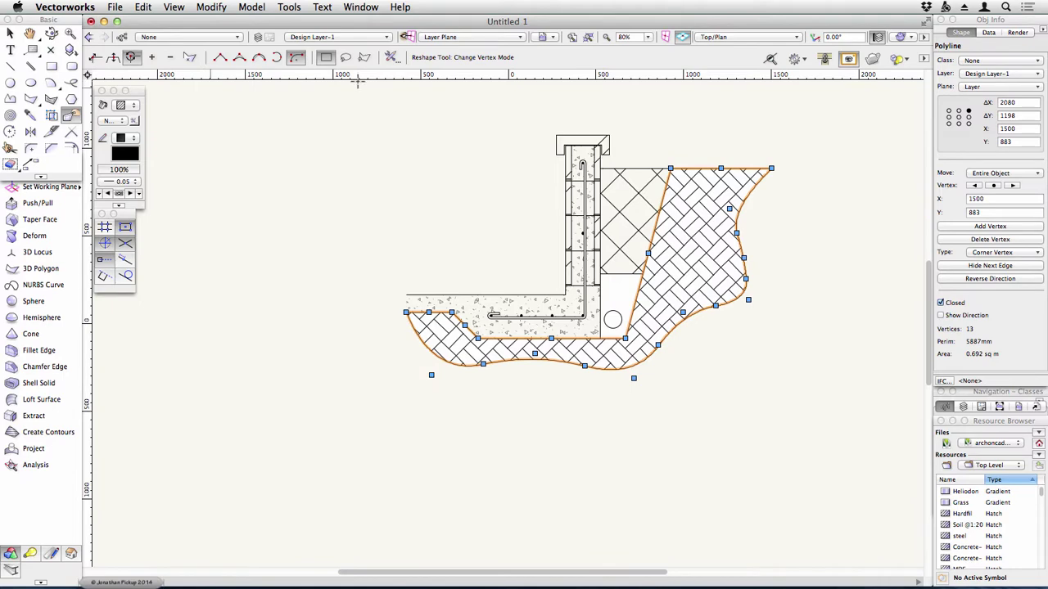
{"action": "left_click", "coordinate": [189, 57]}
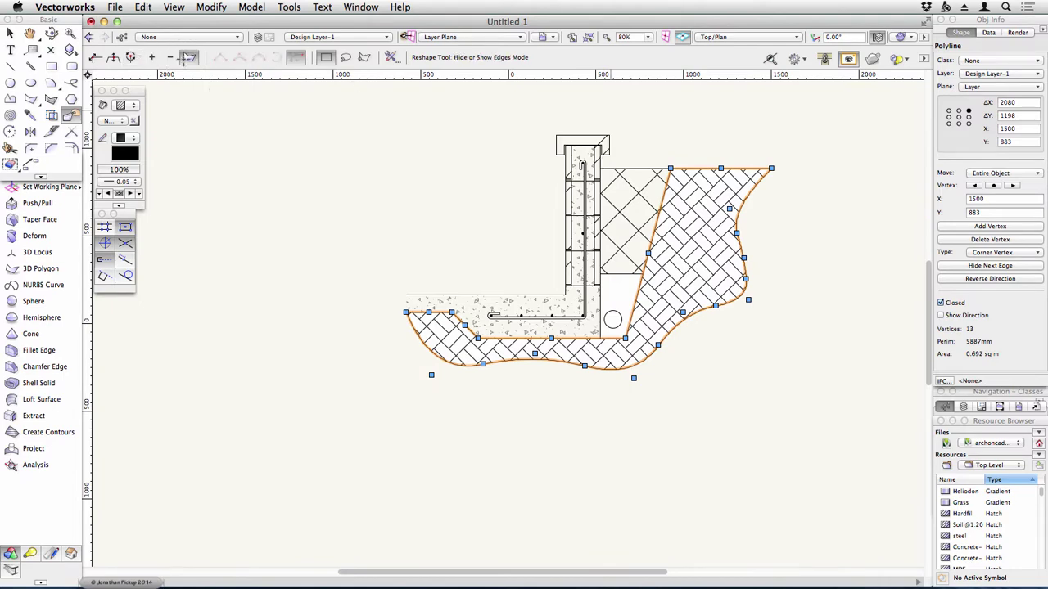
{"action": "left_click", "coordinate": [729, 210]}
{"action": "left_click", "coordinate": [833, 215]}
- Add a vertical chain of dimensions beside the wall's left face, from the slab surface through each block course to the wall top
{"action": "key", "text": "c"}
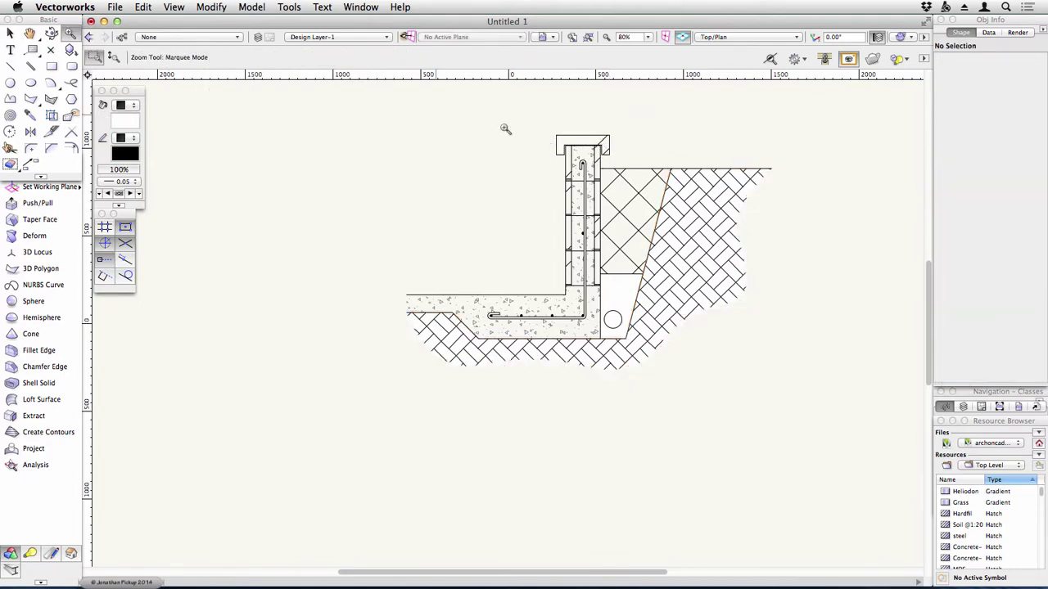
{"action": "left_click_drag", "start_coordinate": [434, 113], "coordinate": [771, 367]}
{"action": "key", "text": "x"}
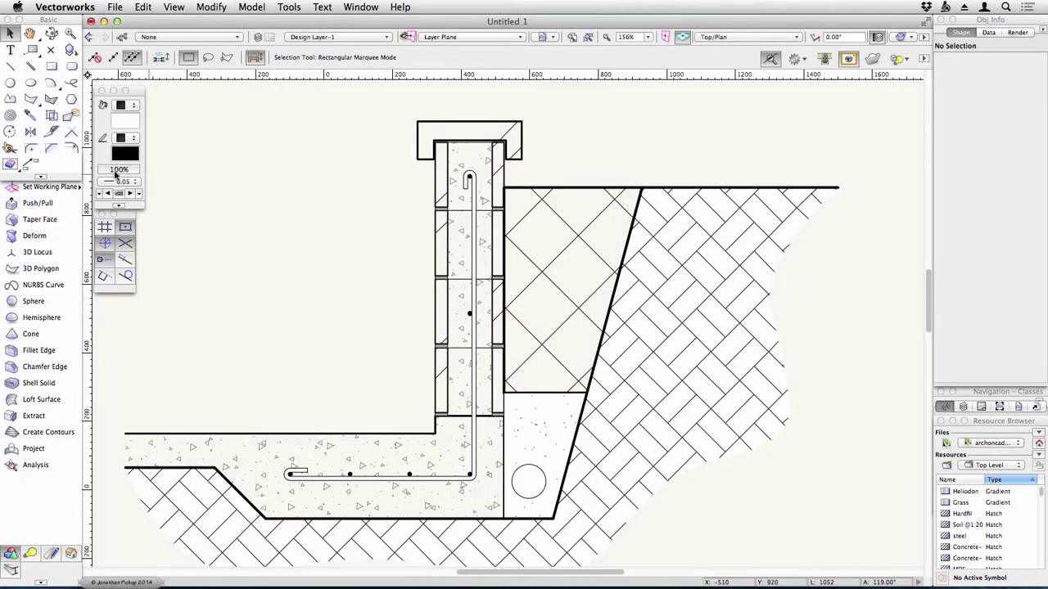
{"action": "left_click", "coordinate": [51, 553]}
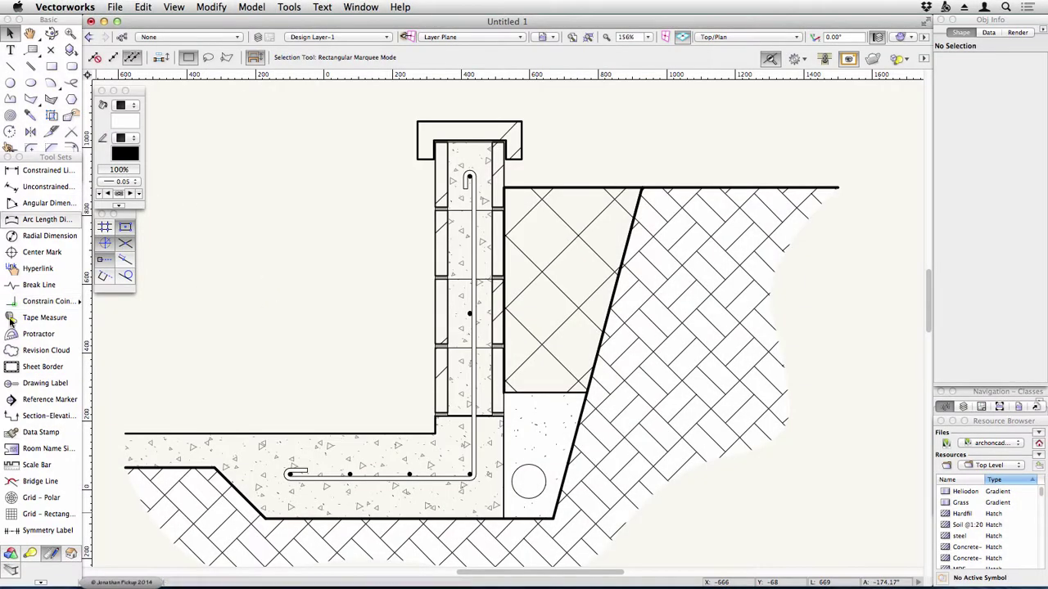
{"action": "left_click", "coordinate": [45, 171]}
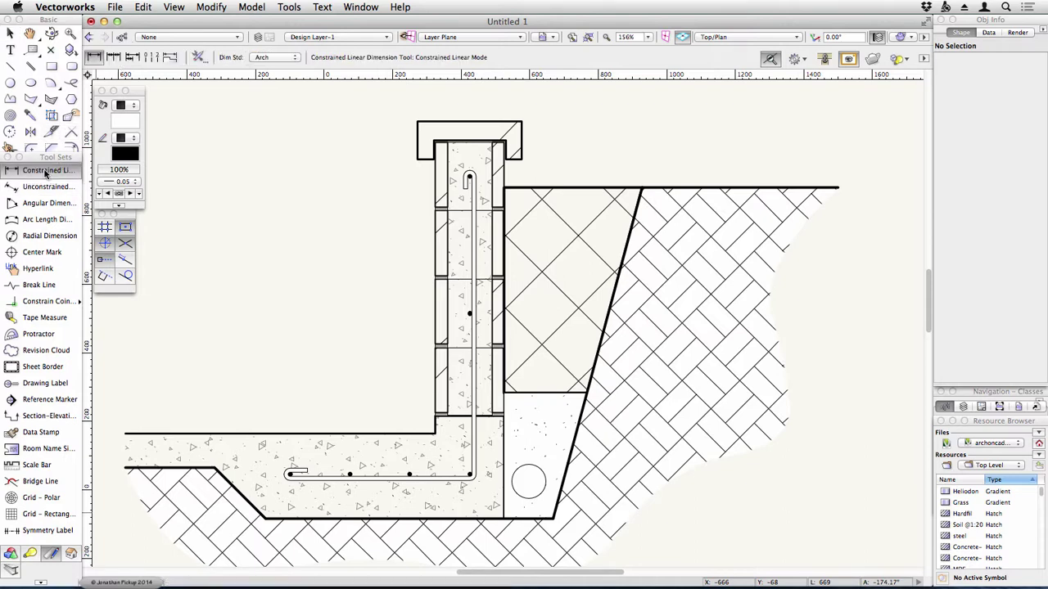
{"action": "left_click", "coordinate": [113, 57]}
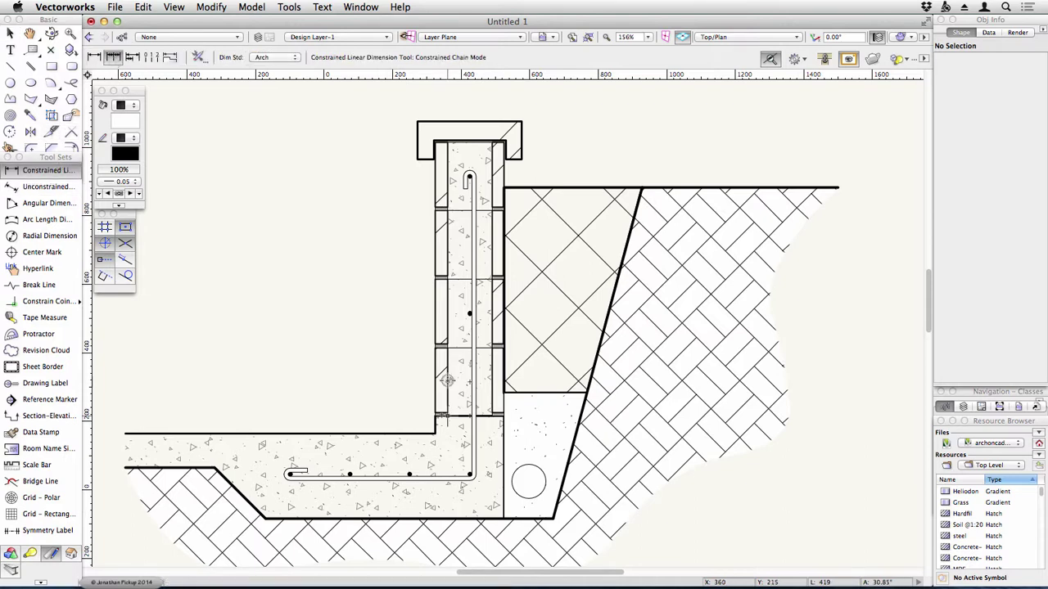
{"action": "left_click", "coordinate": [433, 415]}
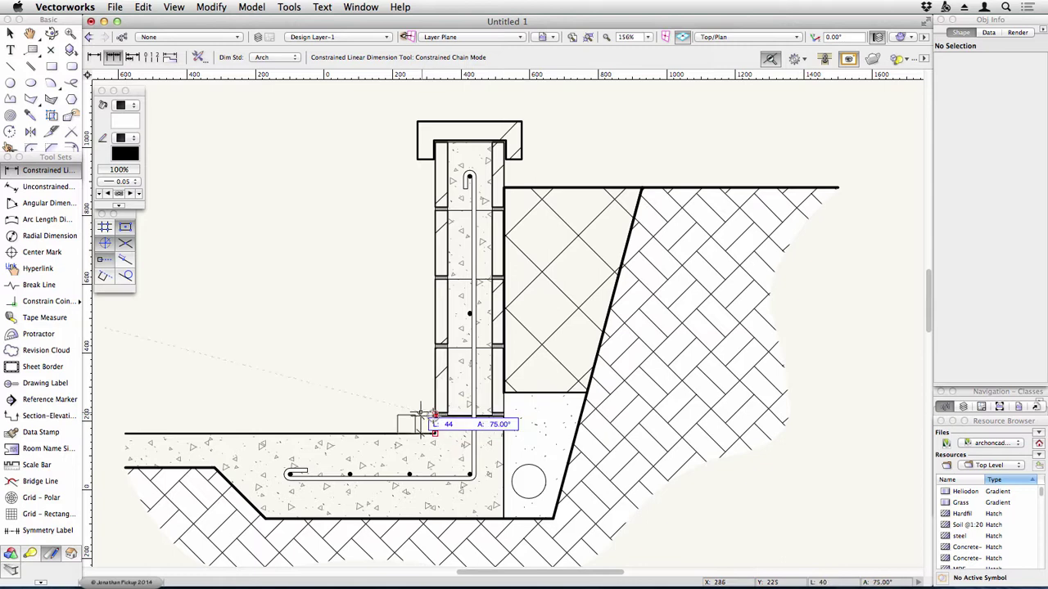
{"action": "left_click", "coordinate": [396, 418]}
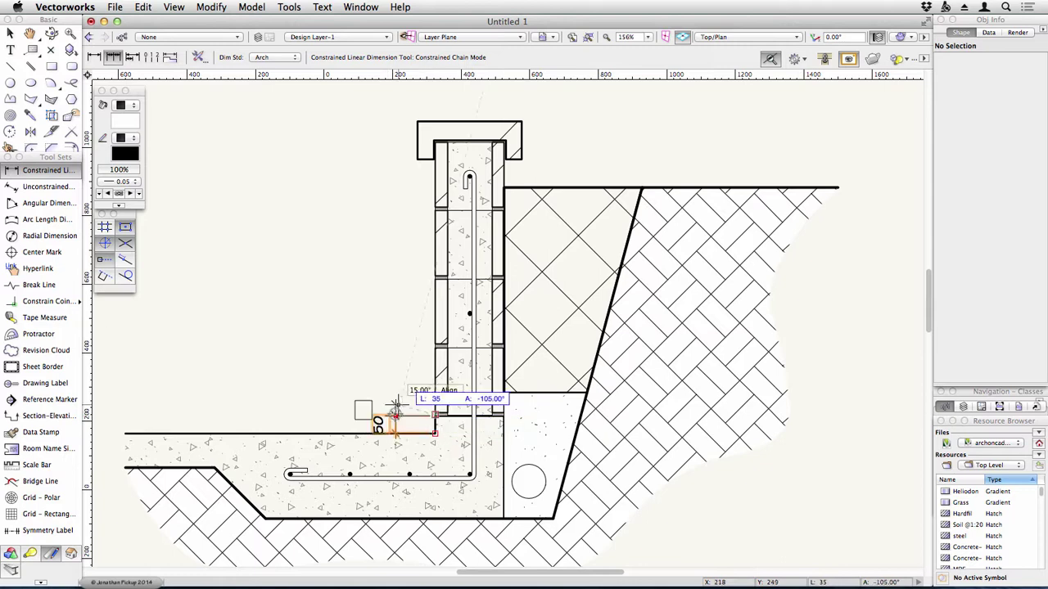
{"action": "left_click", "coordinate": [434, 348]}
{"action": "left_click", "coordinate": [434, 279]}
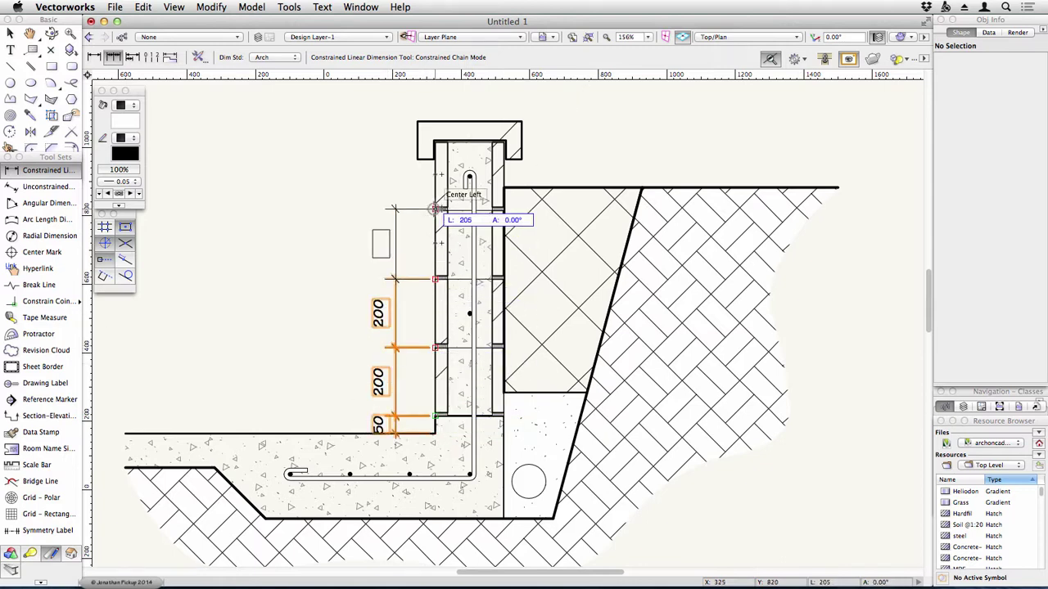
{"action": "left_click", "coordinate": [435, 210]}
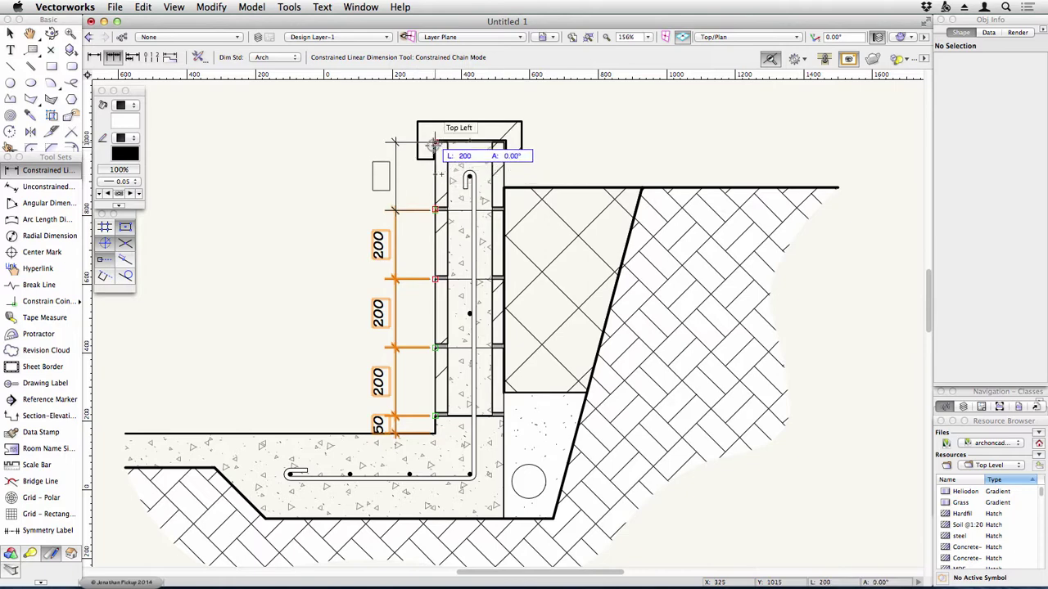
{"action": "double_click", "coordinate": [435, 143]}
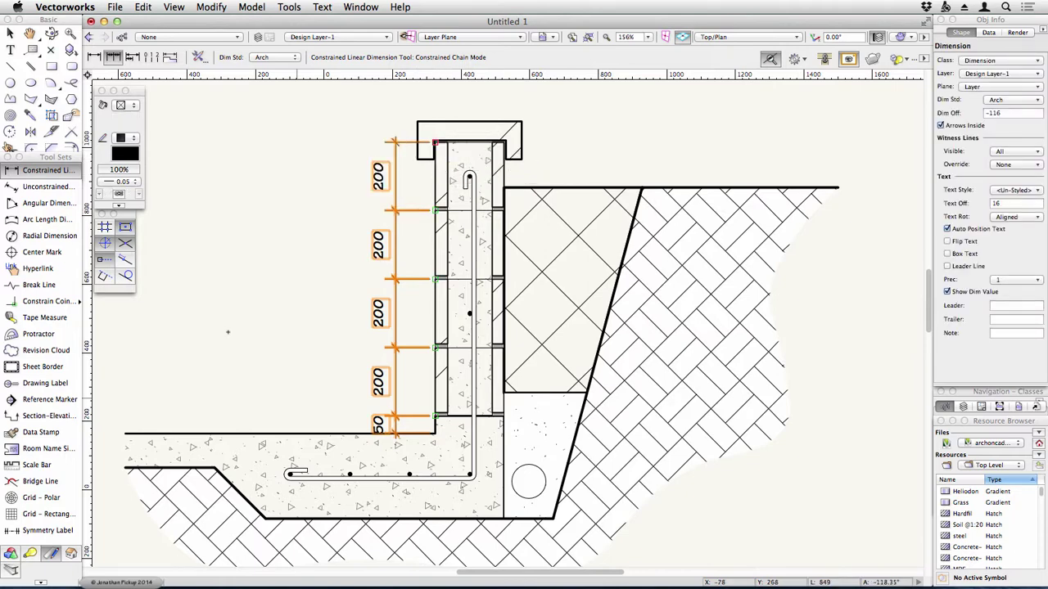
- Dimension the width of the footing's flat base with a single constrained linear dimension placed below it
{"action": "left_click", "coordinate": [264, 517]}
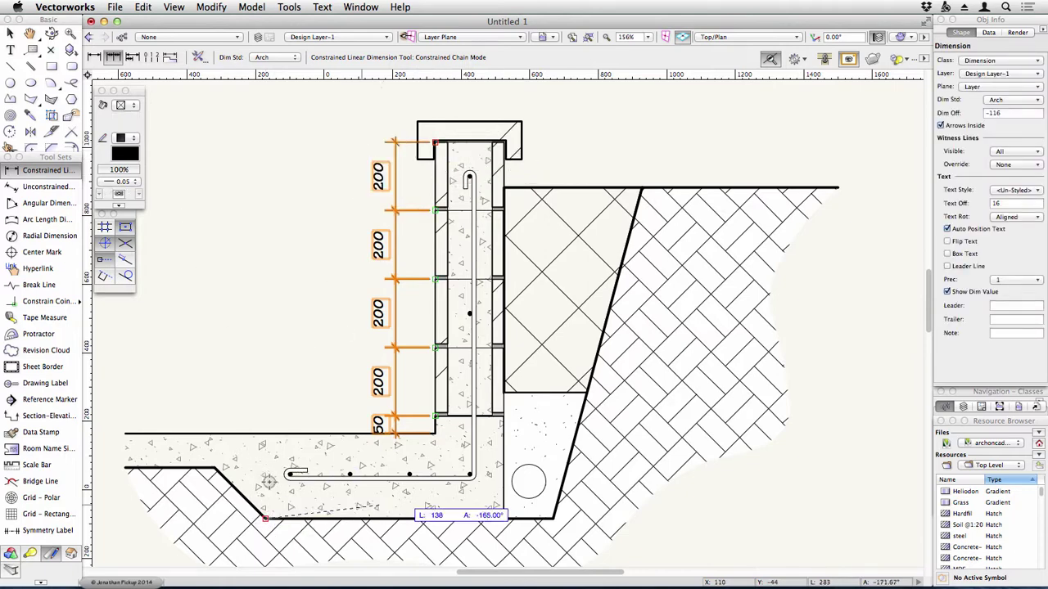
{"action": "scroll", "coordinate": [164, 90], "scroll_direction": "up", "scroll_amount": 3}
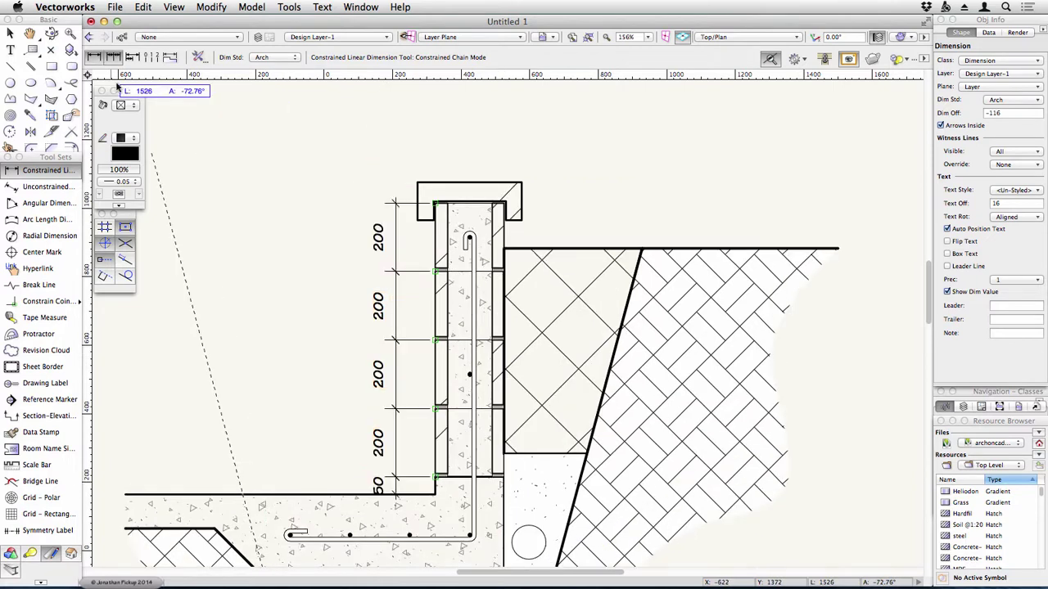
{"action": "left_click", "coordinate": [93, 57]}
{"action": "scroll", "coordinate": [341, 424], "scroll_direction": "down", "scroll_amount": 8}
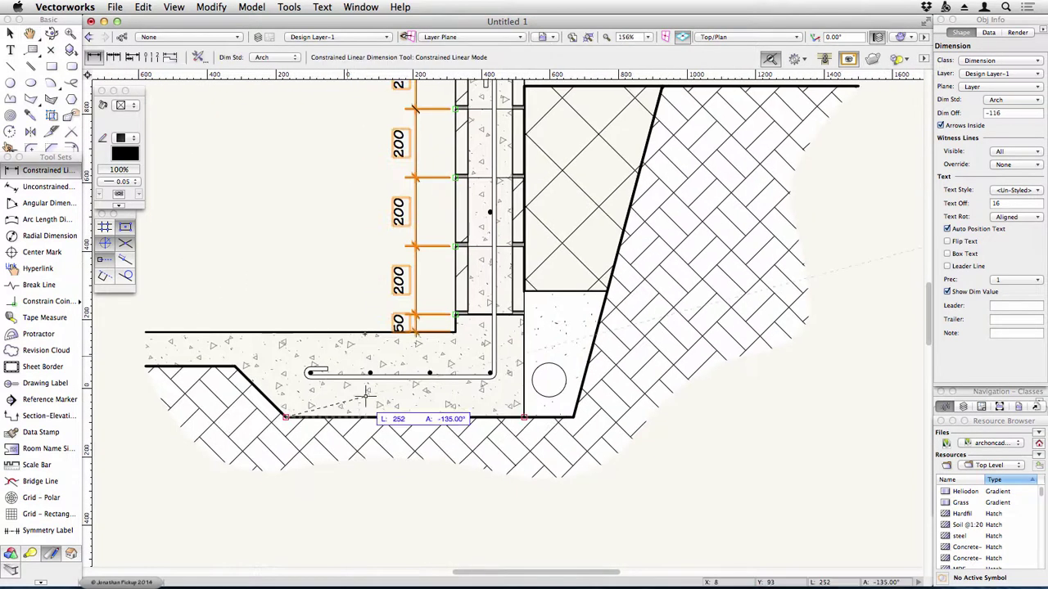
{"action": "left_click", "coordinate": [524, 418]}
{"action": "left_click", "coordinate": [523, 517]}
- Dimension the thickness of the slab at its left end
{"action": "scroll", "coordinate": [345, 310], "scroll_direction": "left", "scroll_amount": 10}
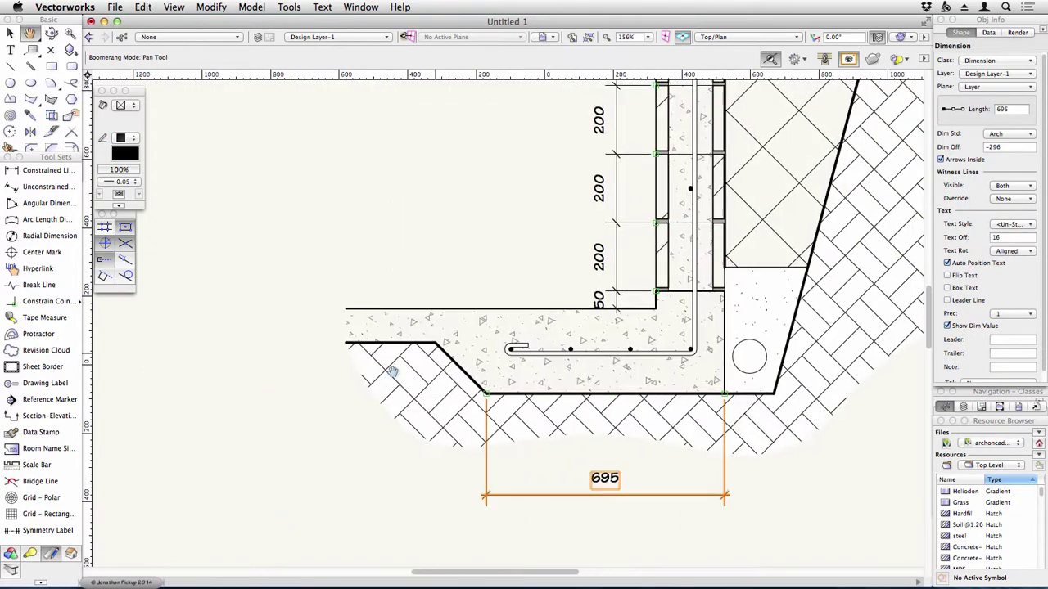
{"action": "left_click", "coordinate": [346, 310]}
{"action": "left_click", "coordinate": [345, 342]}
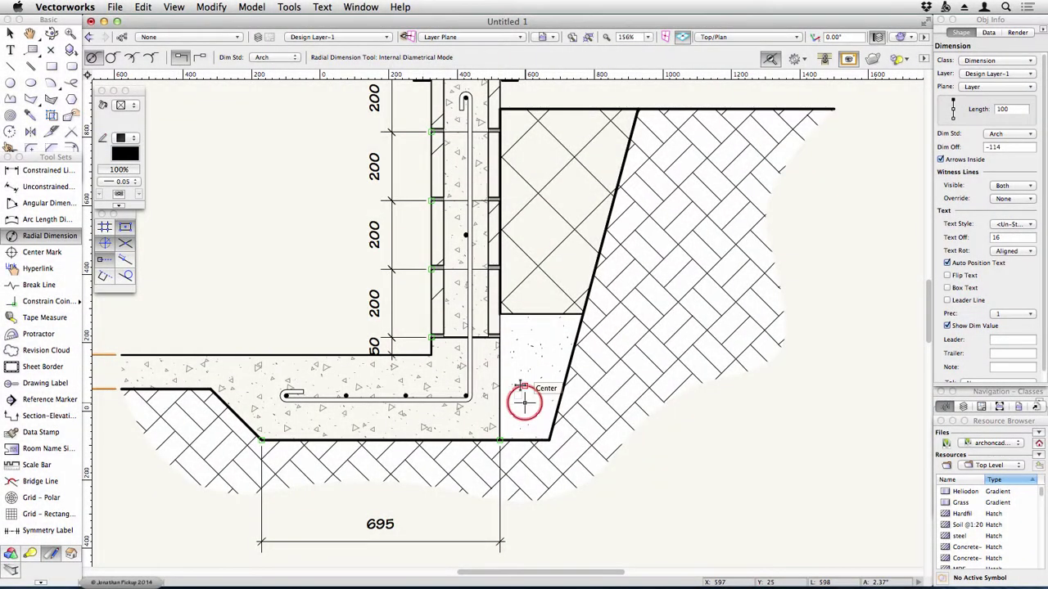
- Add an external diameter dimension to the drain circle, placed below and to its right, and turn off its Leader To Left option
{"action": "left_click", "coordinate": [524, 401]}
{"action": "key", "text": "u"}
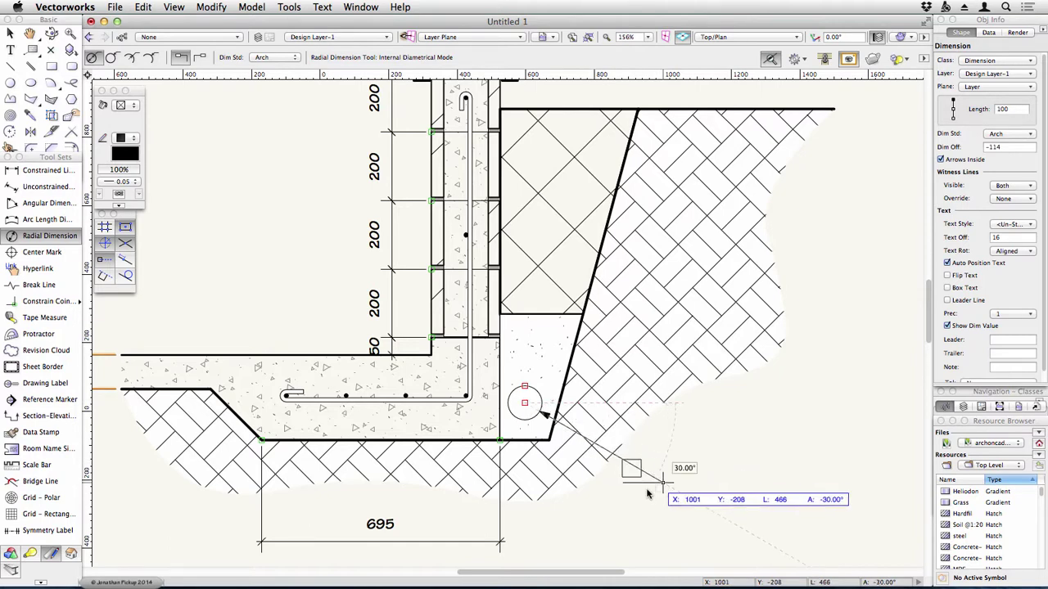
{"action": "left_click", "coordinate": [603, 498]}
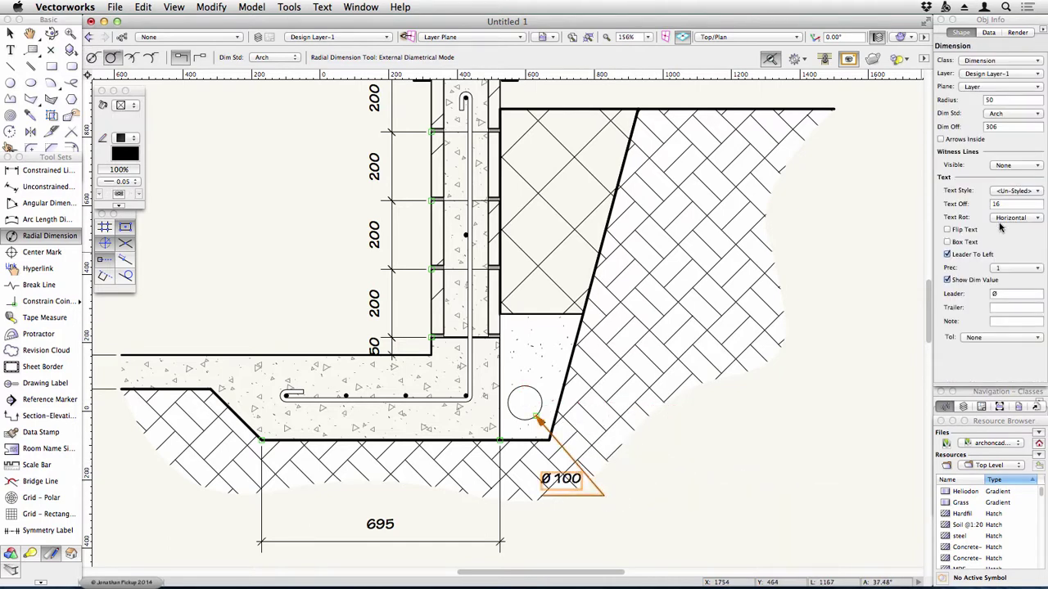
{"action": "left_click", "coordinate": [965, 256]}
{"action": "key", "text": "x"}
{"action": "key", "text": "x"}
- Annotate the detail with callouts for the backfill, existing ground, perforated drain (novaflow or similar) and 100mm reinforced concrete slab
{"action": "scroll", "coordinate": [654, 311], "scroll_direction": "up", "scroll_amount": 5}
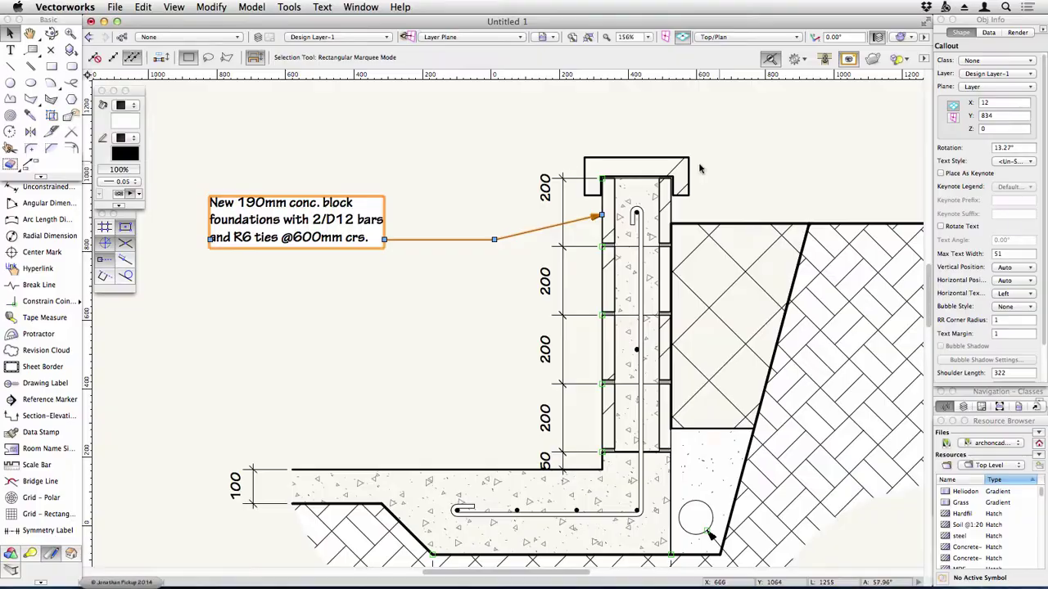
{"action": "left_click_drag", "start_coordinate": [697, 163], "coordinate": [686, 123]}
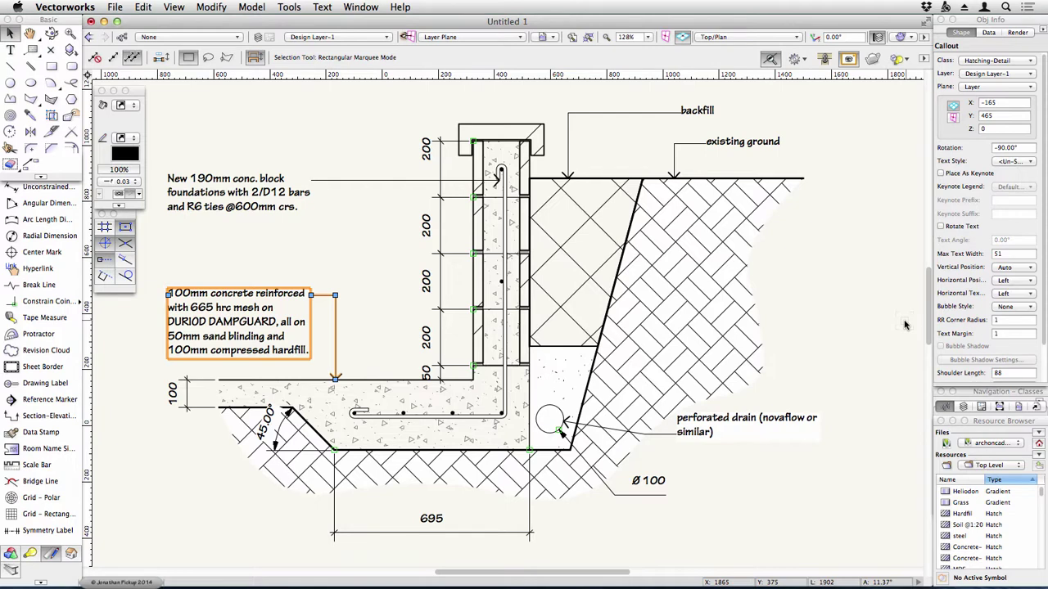
{"action": "left_click", "coordinate": [299, 122]}
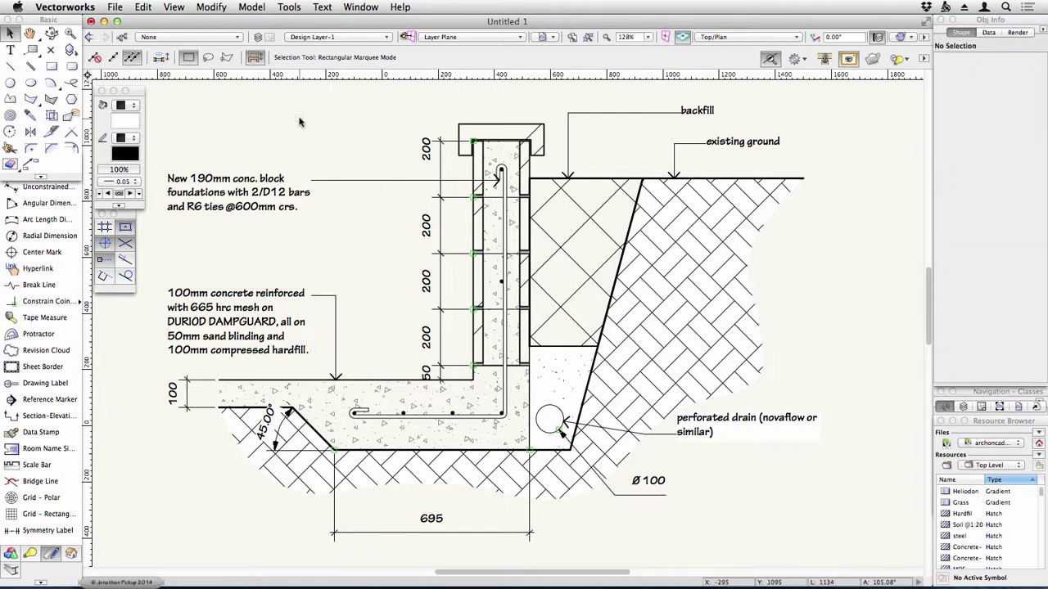